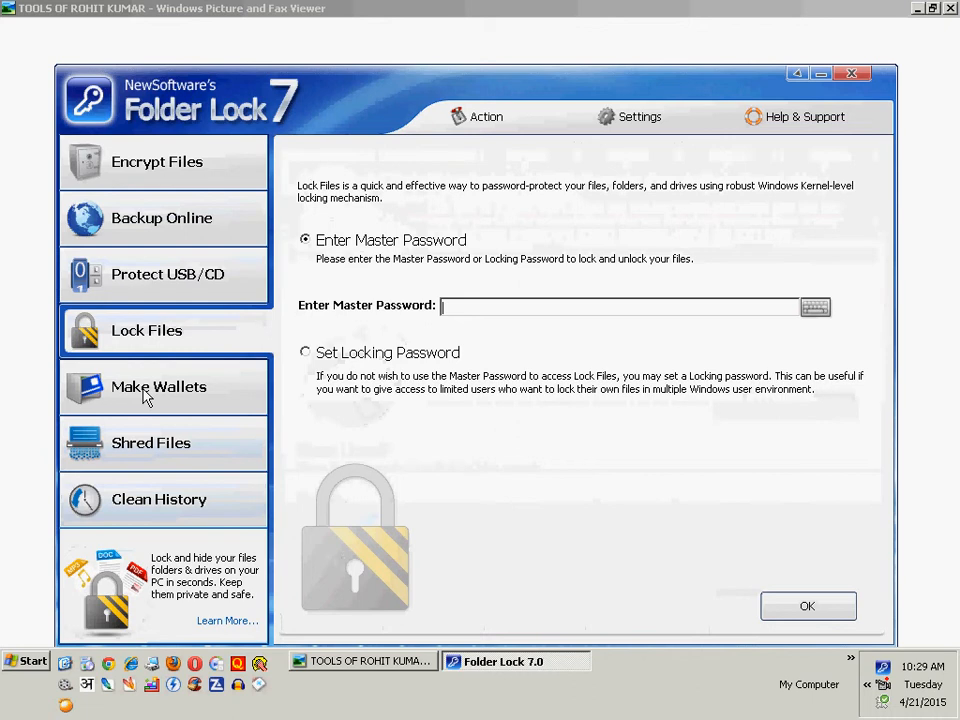
- View the Make Wallets, Shred Files and Clean History pages and return to Encrypt Files
click(146, 400)
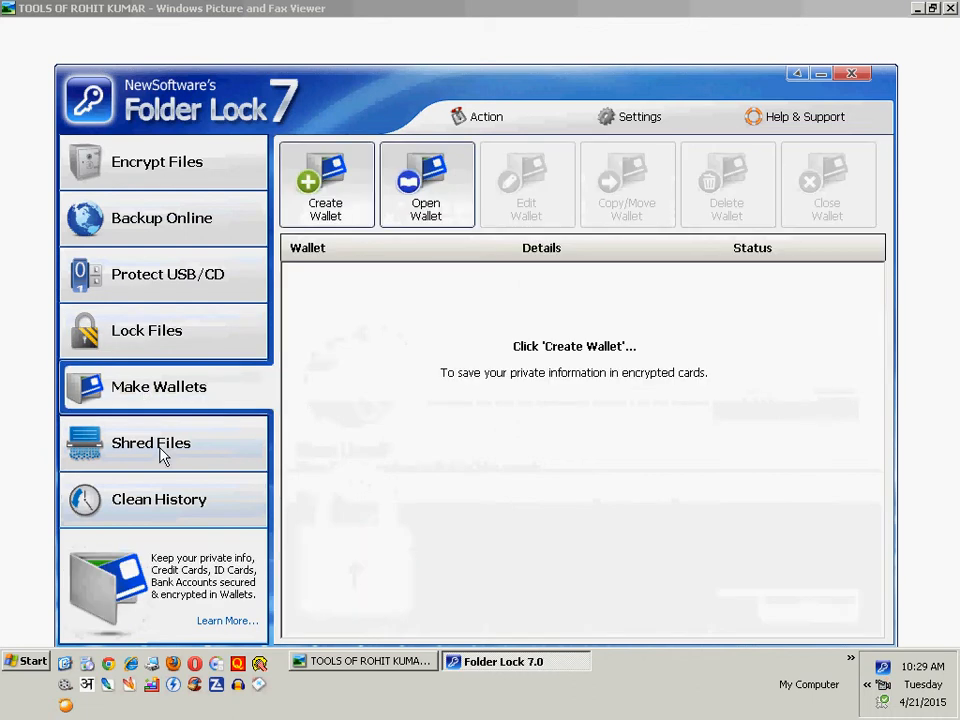
click(163, 455)
click(156, 513)
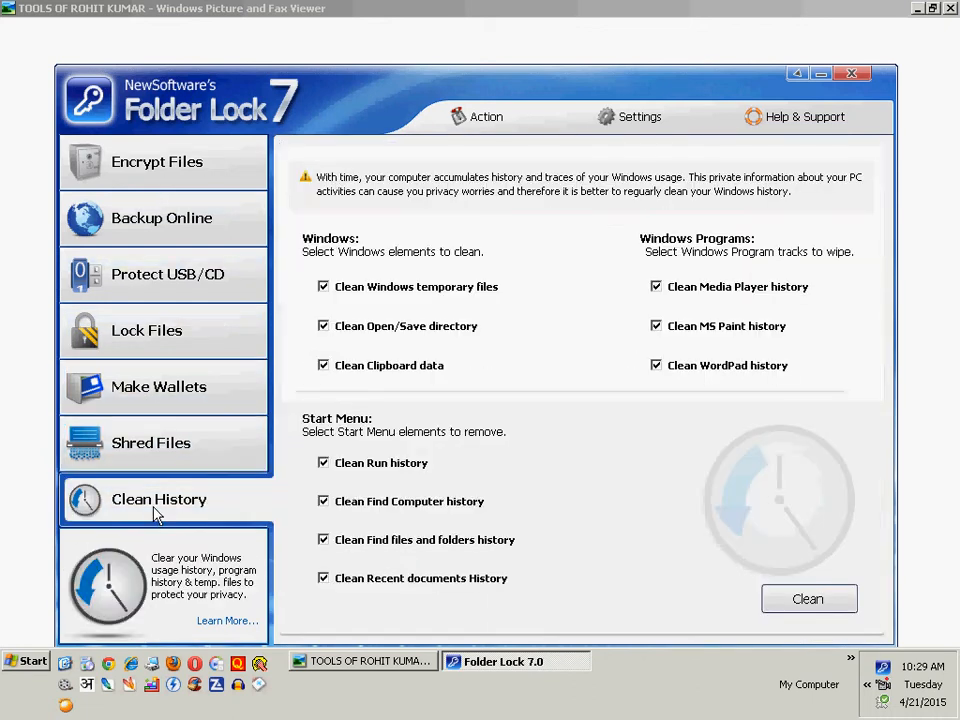
click(154, 180)
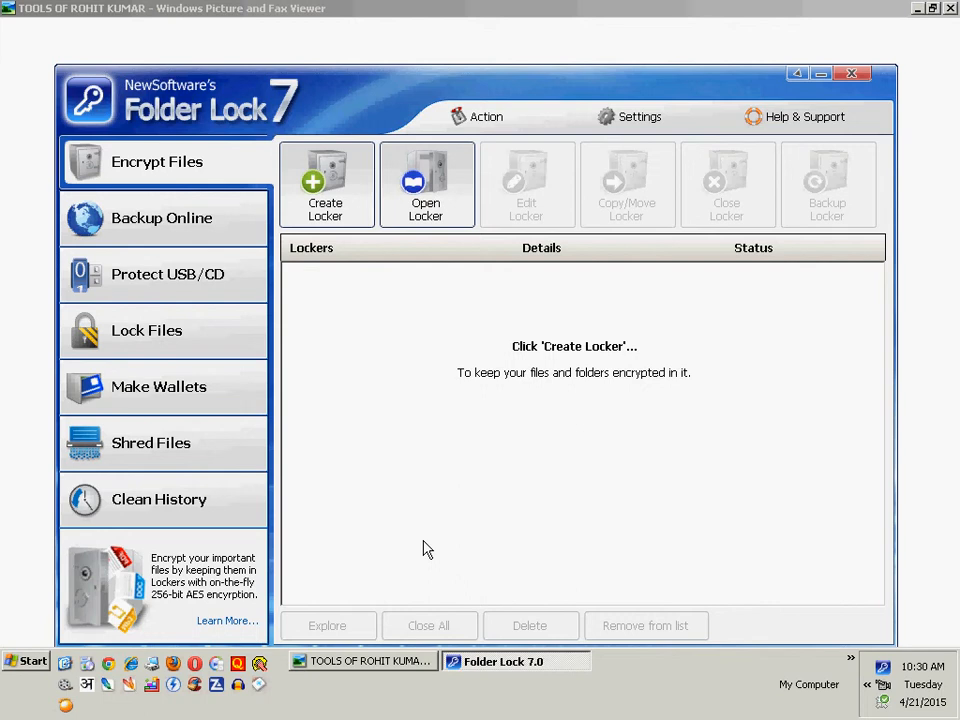
- Open Notepad and write the line "encryption:" in a new note
key(super+r)
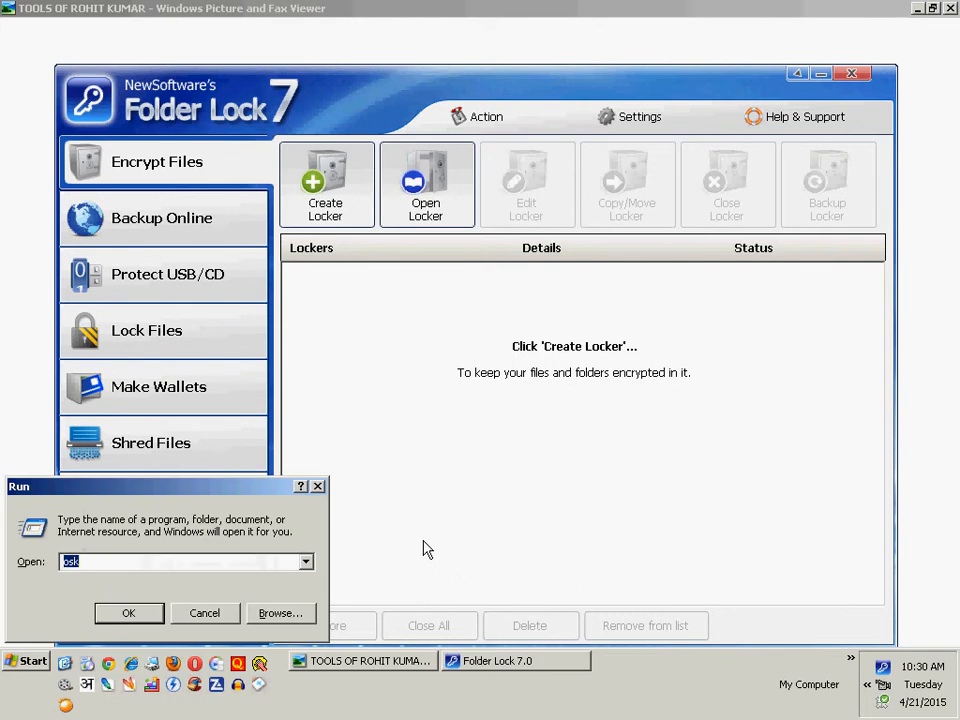
text(notepa)
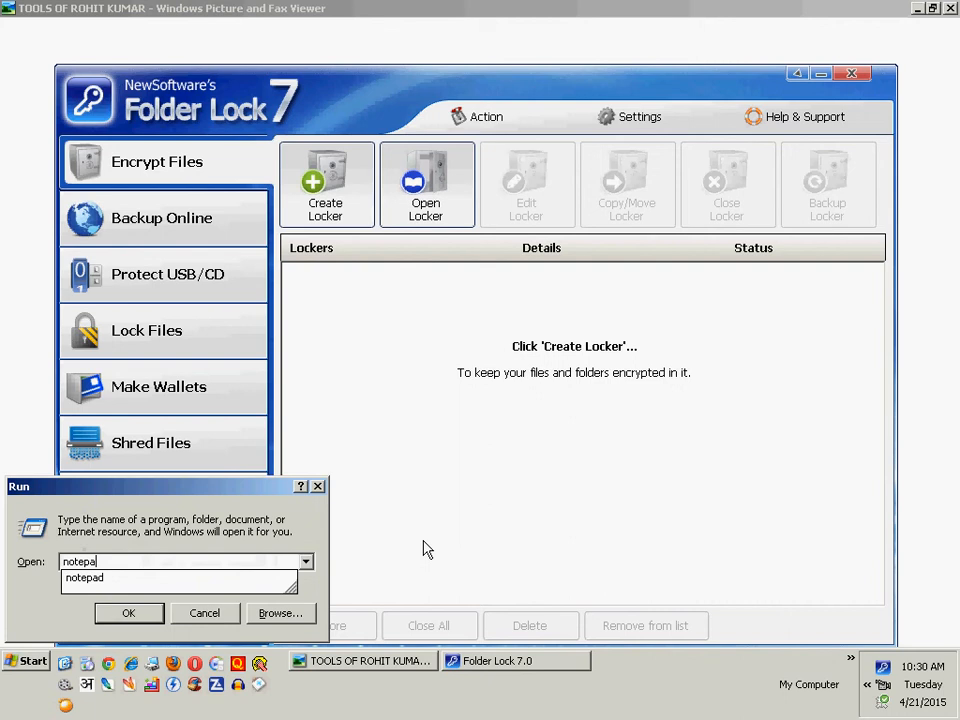
text(d)
key(Return)
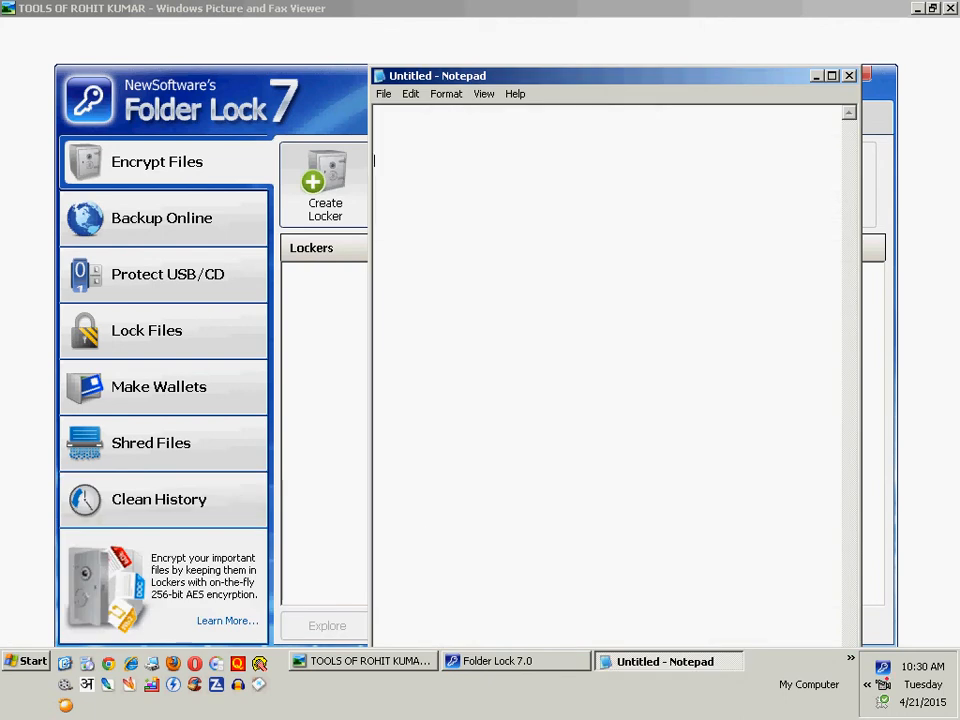
text(encryption:)
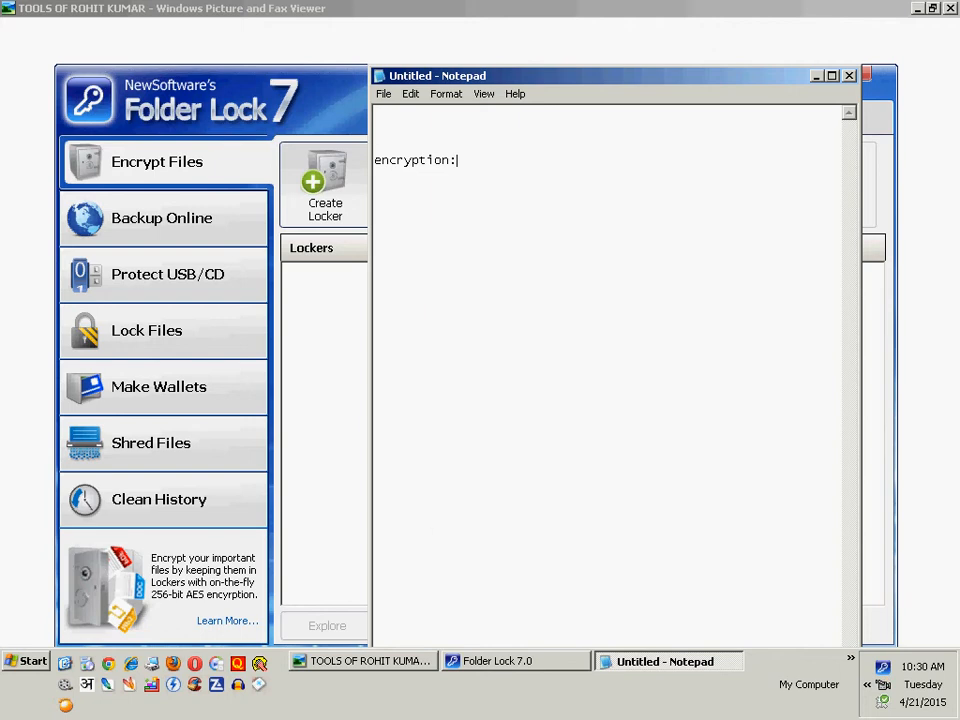
- Insert the line "without encryption: abc" above the encryption line in the note
key(Up)
key(Up)
key(Return)
key(Return)
text(pal)
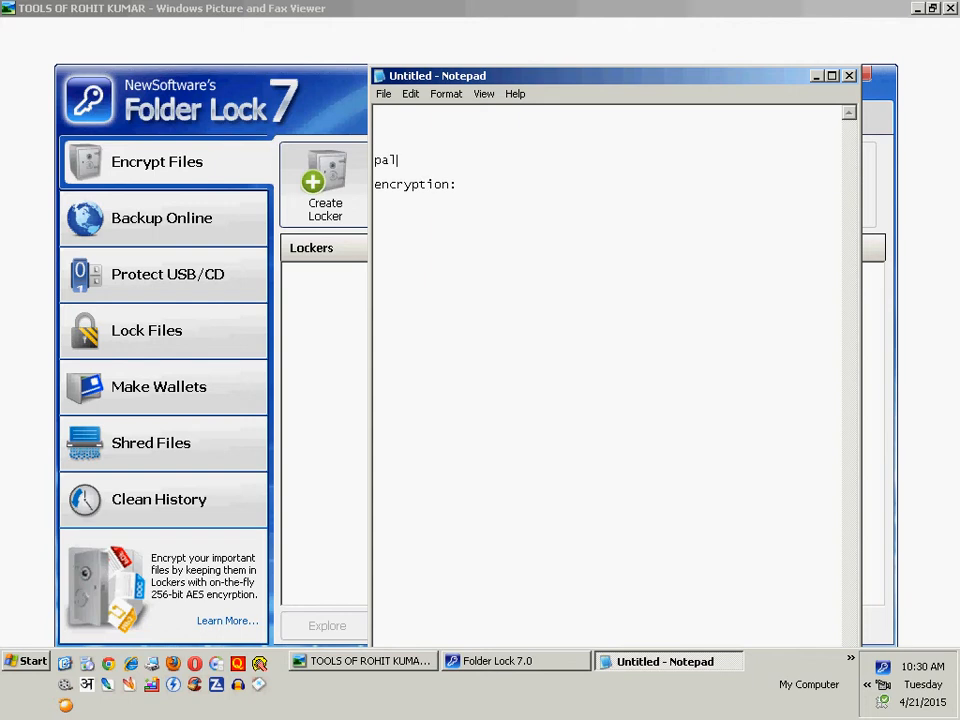
key(BackSpace)
key(BackSpace)
key(BackSpace)
text(with)
key(BackSpace)
text(out encryptio)
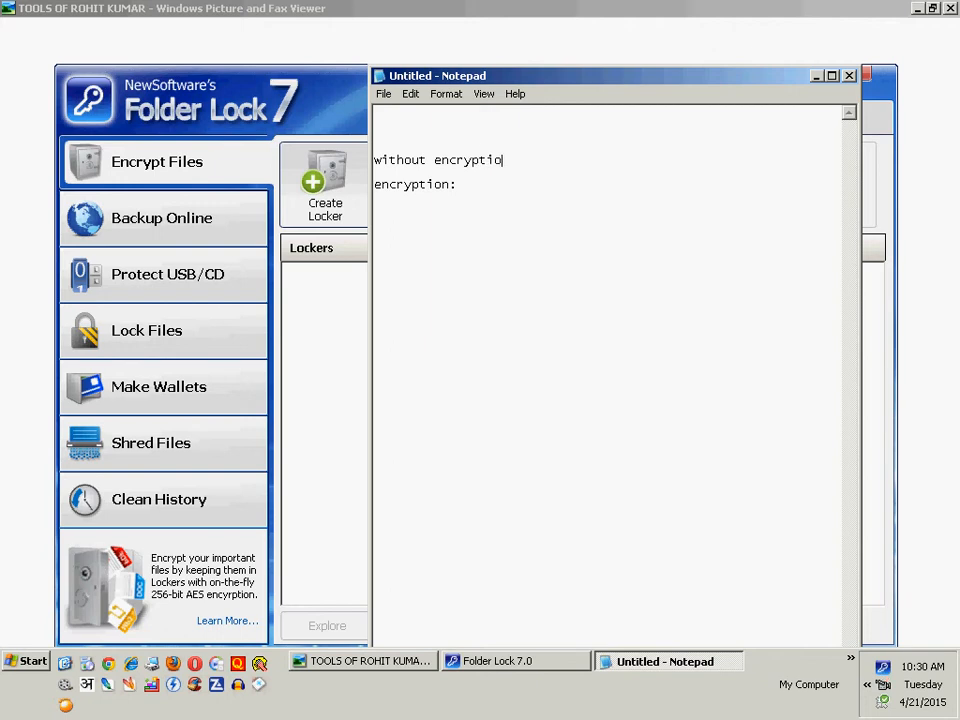
text(n: abc)
- Add a "decryption:" line below the encryption line
key(Right)
key(Return)
text(decryption)
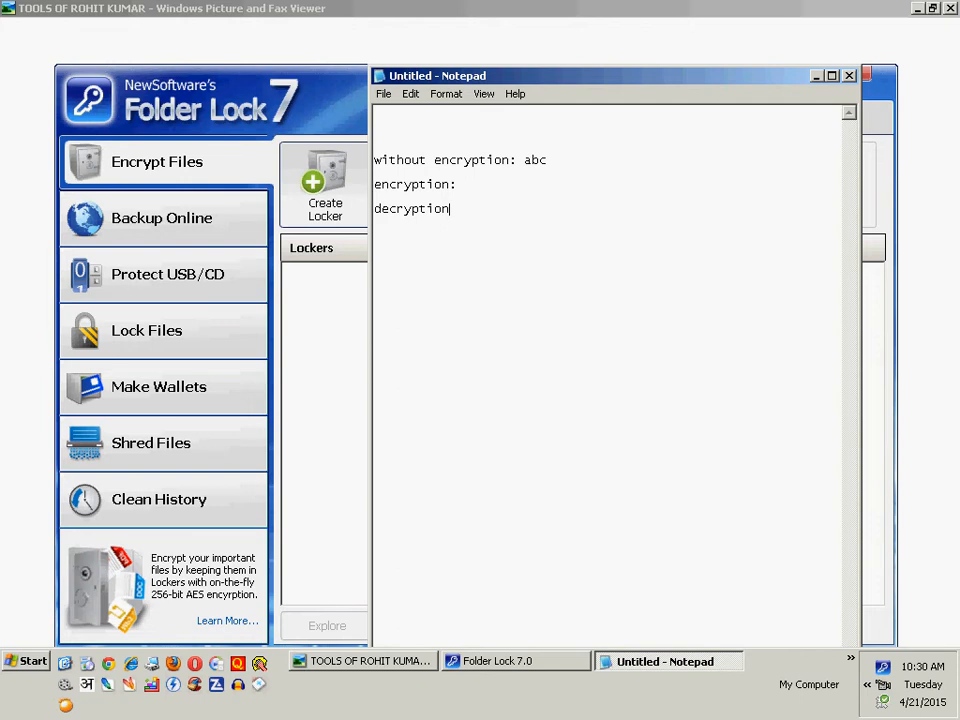
text(:)
- Enter def on the encryption line and abc on the decryption line, and close the note without saving
text(def)
key(Down)
key(Right)
key(Right)
key(Right)
key(Right)
key(Right)
key(Right)
key(Right)
key(Right)
key(Right)
key(Right)
text(abc)
click(848, 77)
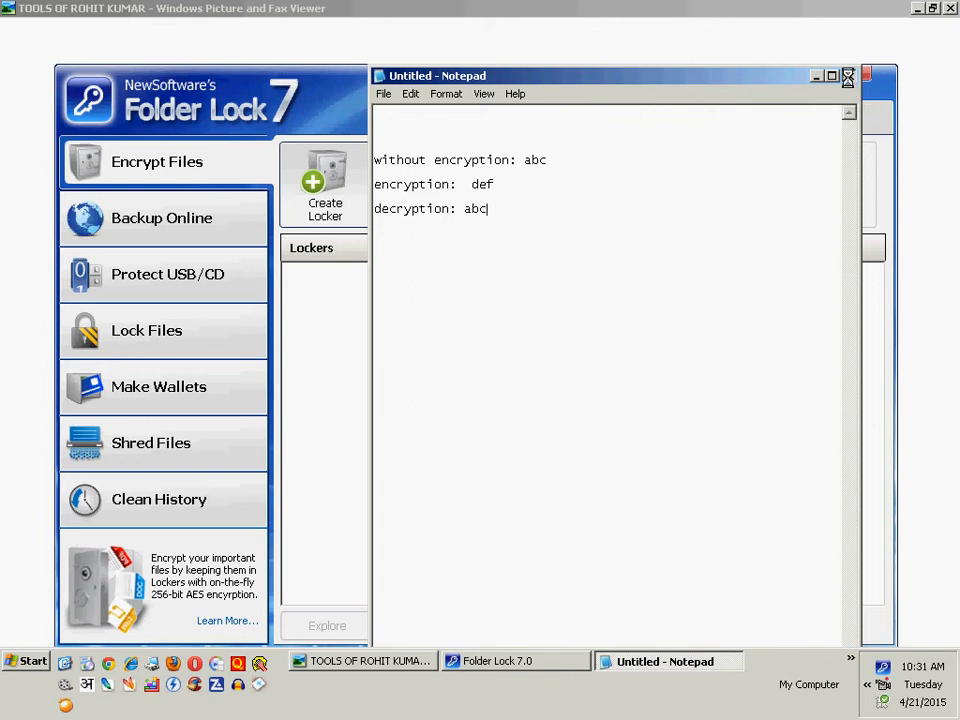
click(484, 380)
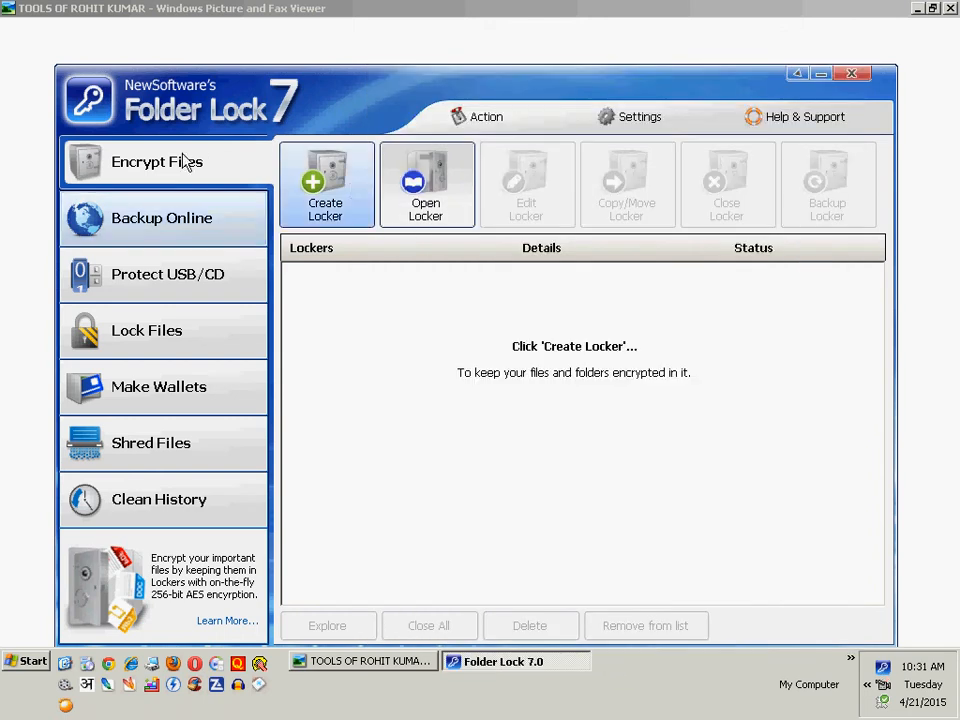
- Open the Create Locker wizard and examine its locker name field and folder browser without changing the path
click(330, 188)
click(629, 176)
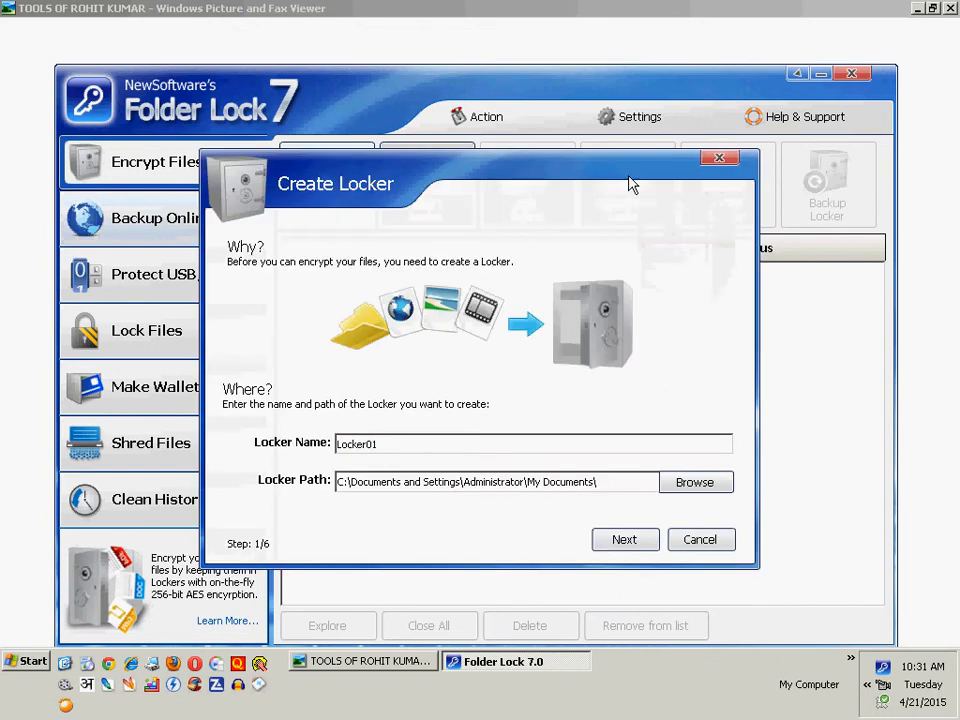
key(Escape)
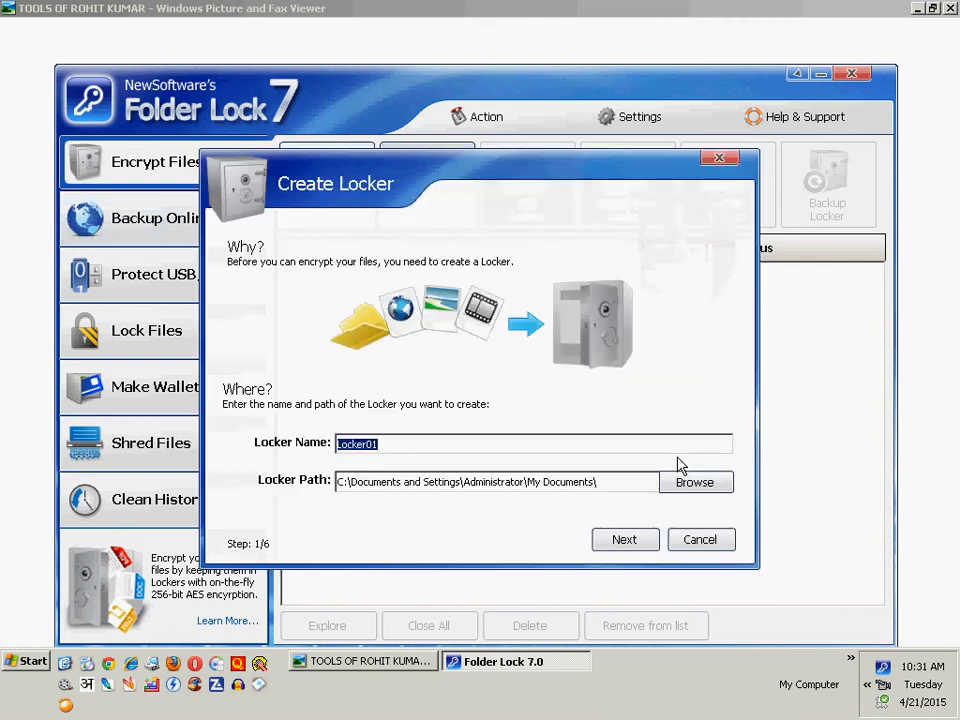
click(436, 443)
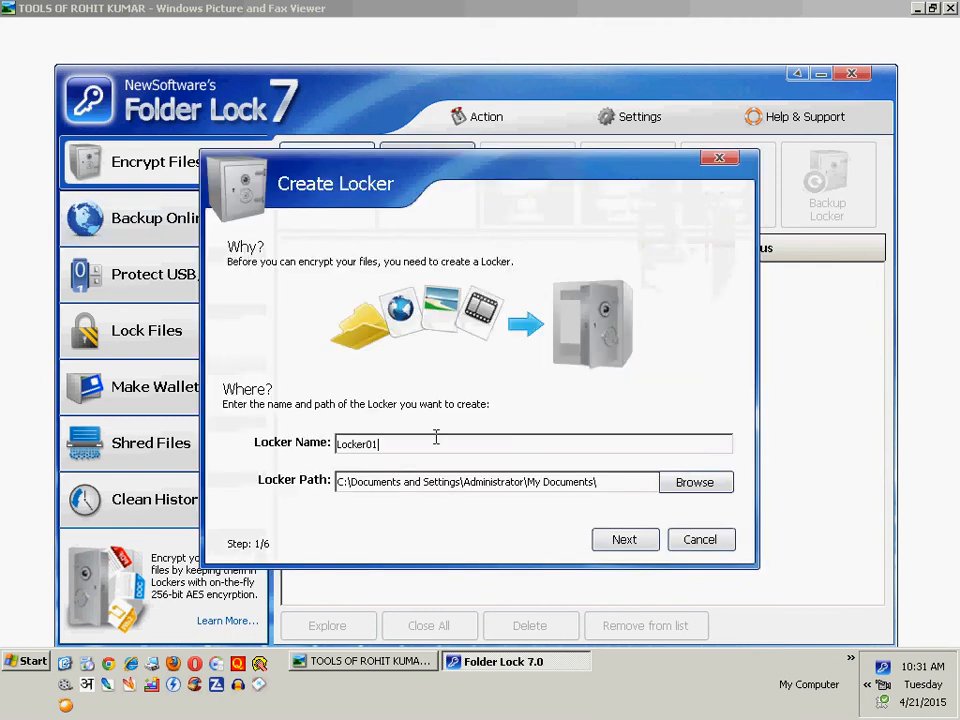
click(704, 482)
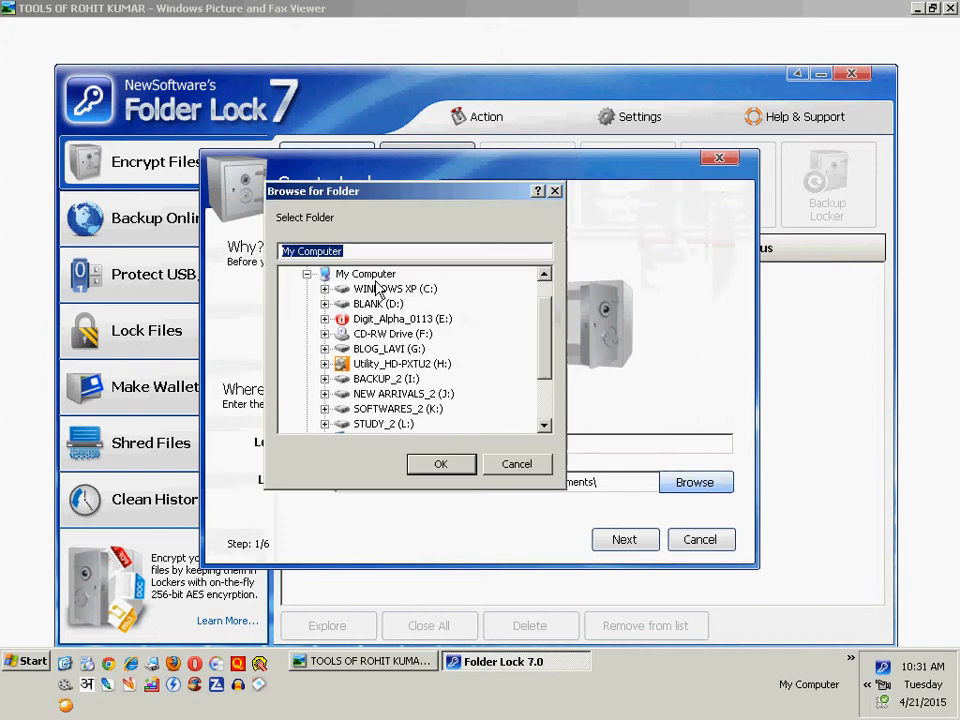
click(517, 463)
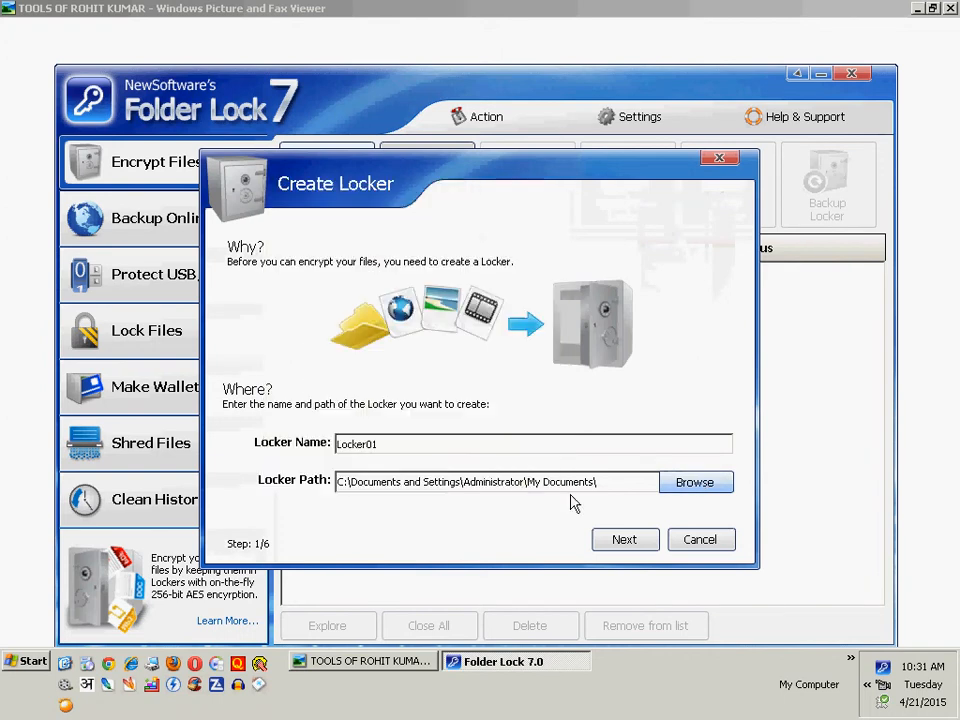
- Advance to the locker password page and cancel the Create Locker wizard
click(640, 545)
key(Tab)
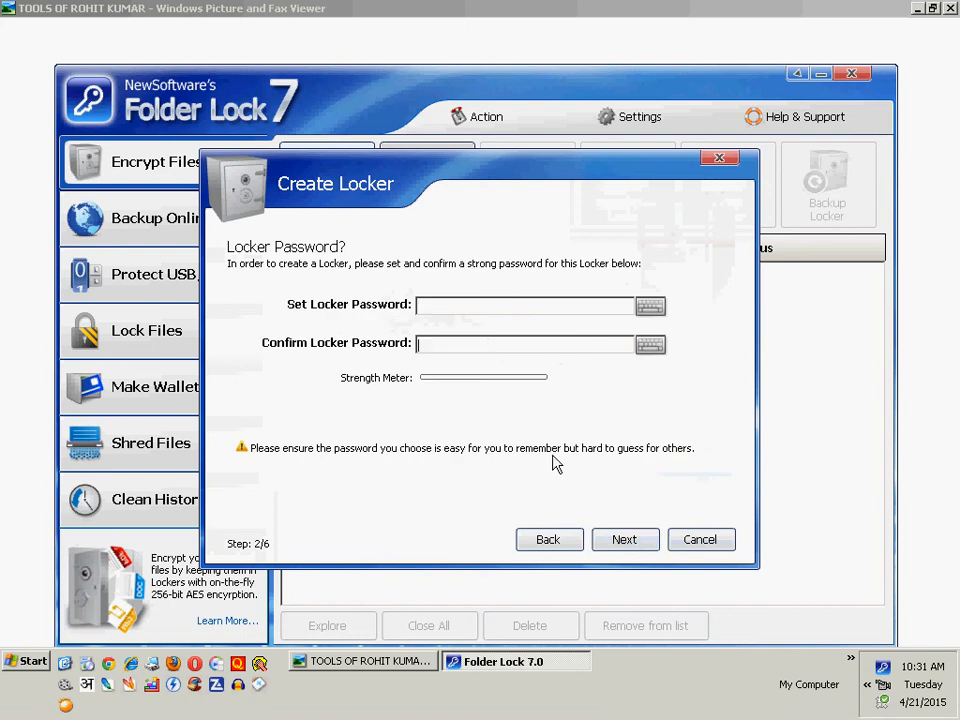
key(Return)
key(Return)
click(702, 541)
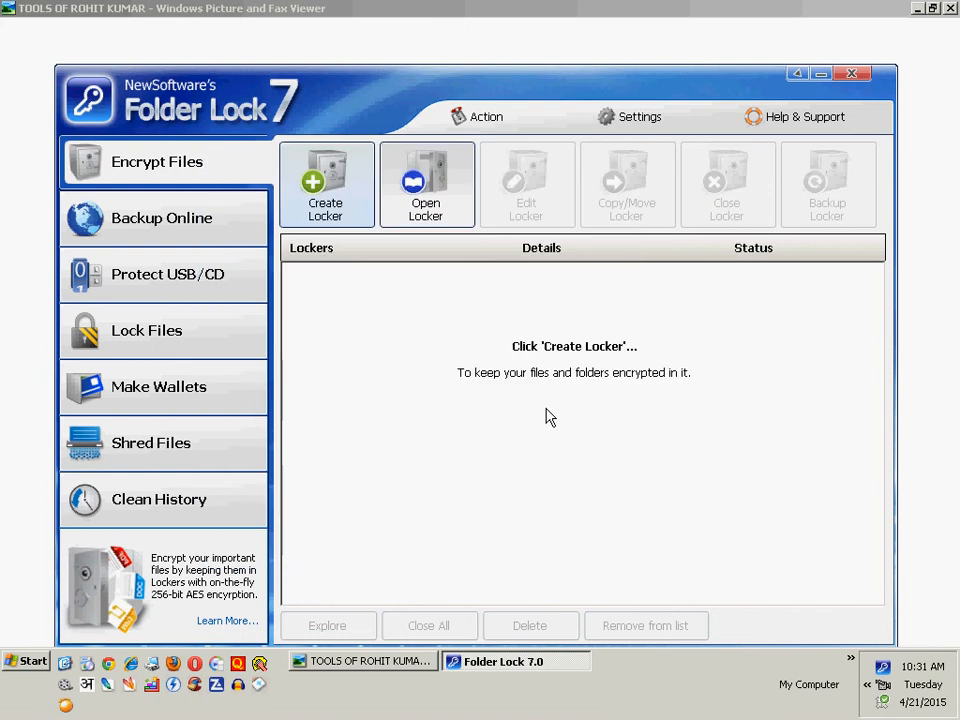
- Look at the Open Locker option and the Backup Online login page with its forgotten-password link
click(419, 186)
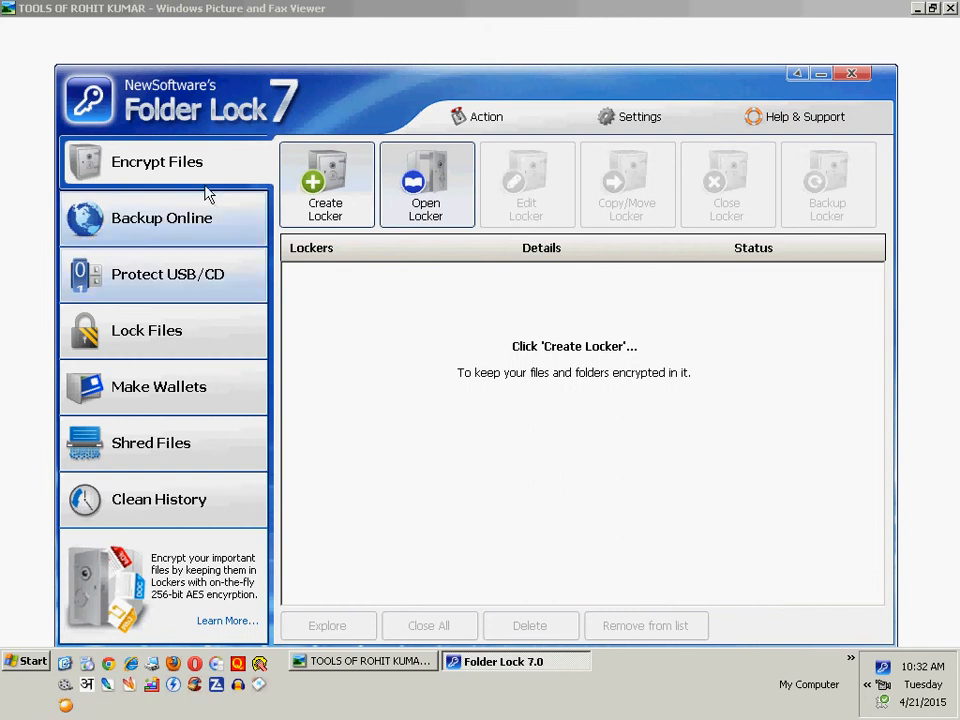
click(190, 226)
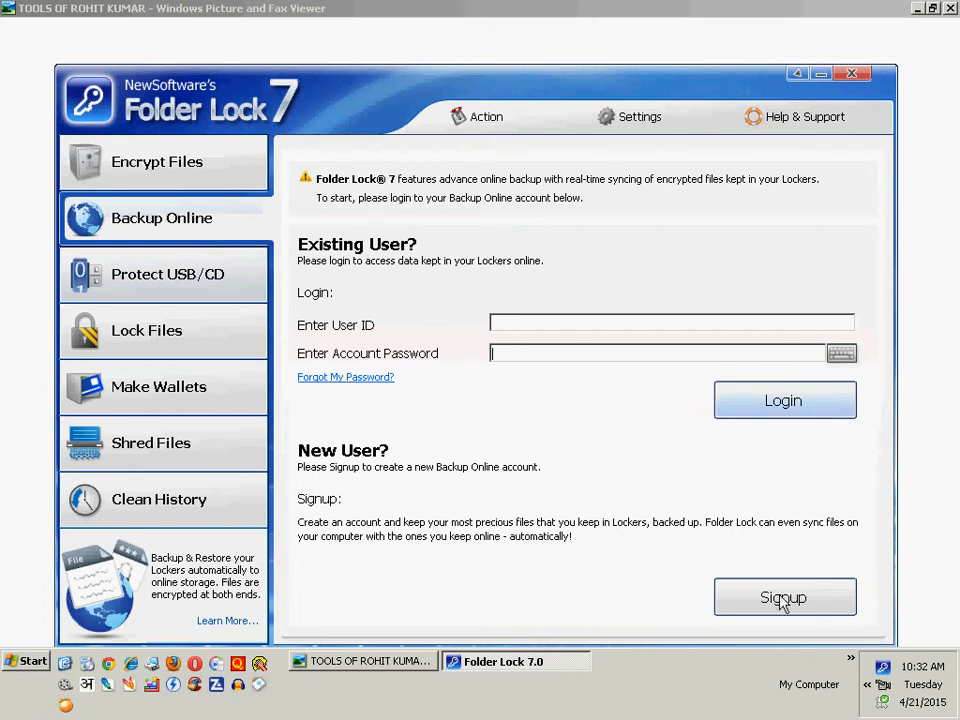
click(368, 378)
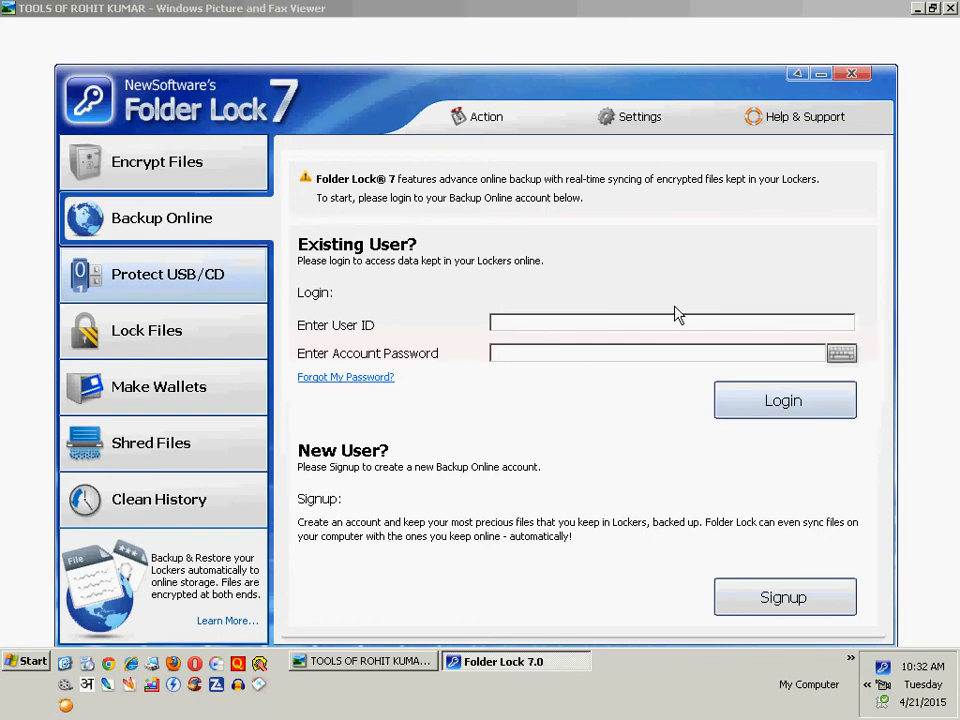
- Start the Protect USB wizard and choose to create a new portable locker in the USB device
click(170, 276)
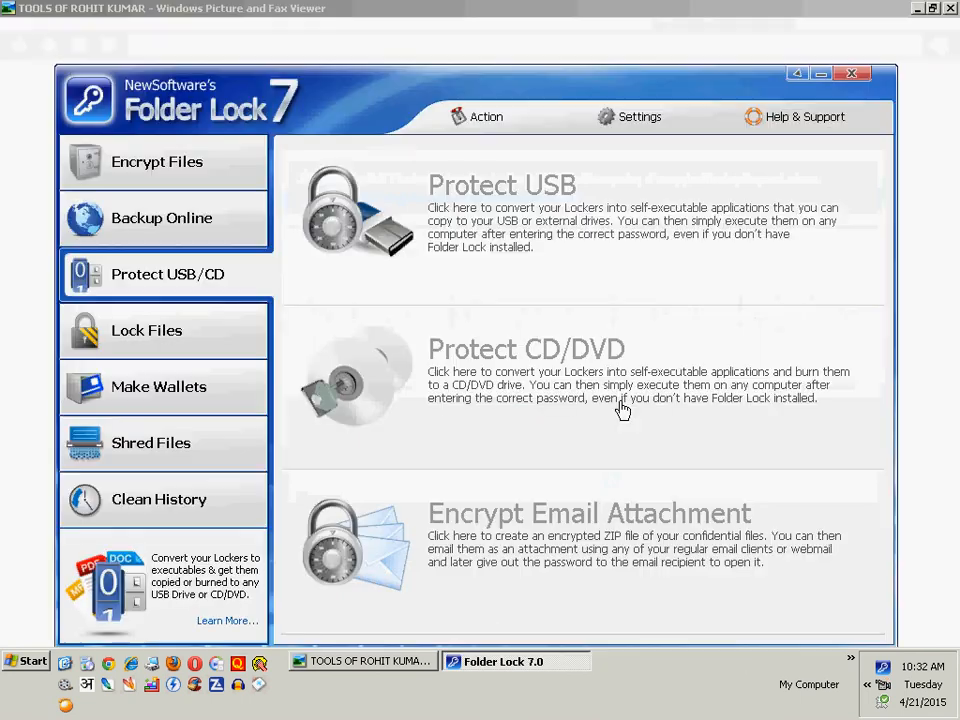
click(458, 214)
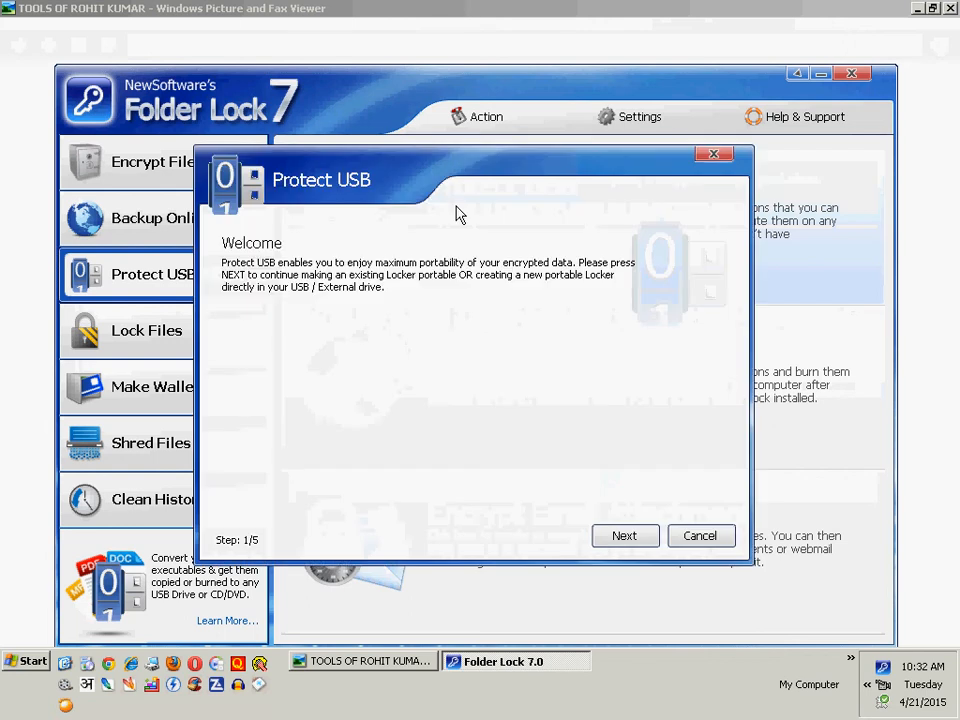
click(624, 537)
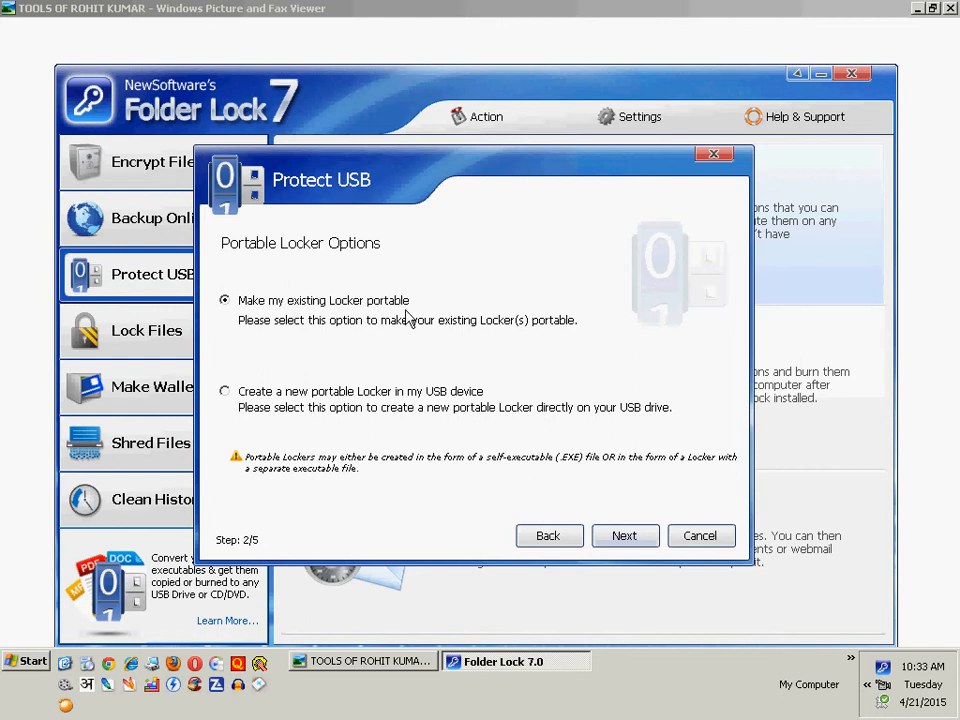
click(460, 394)
click(652, 536)
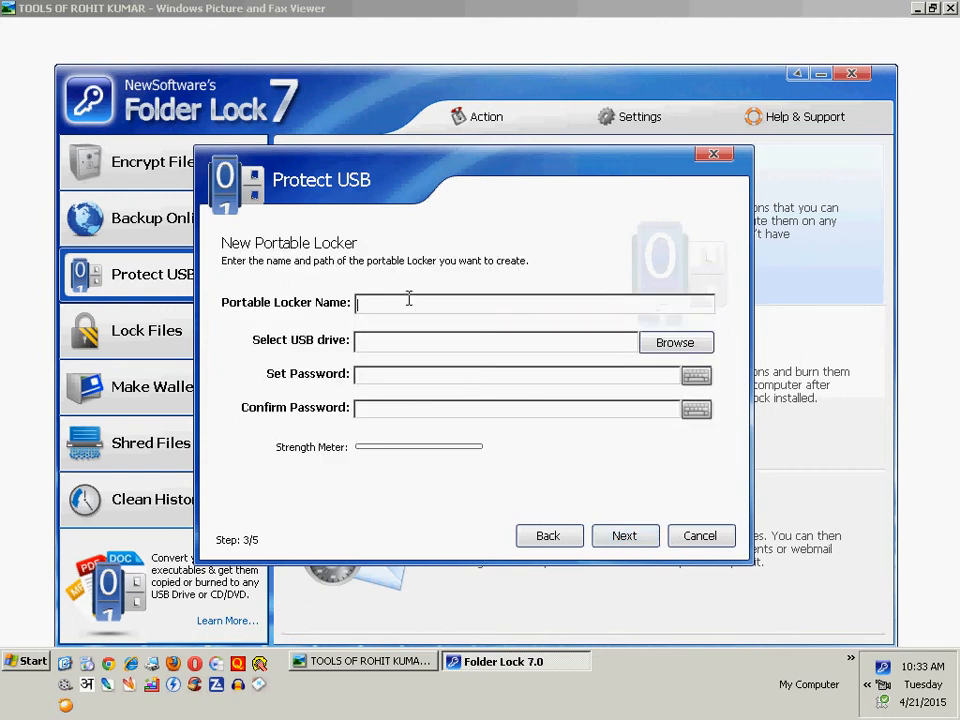
- Try to continue from the New Portable Locker page with its fields left blank, and cancel the Protect USB wizard
click(517, 344)
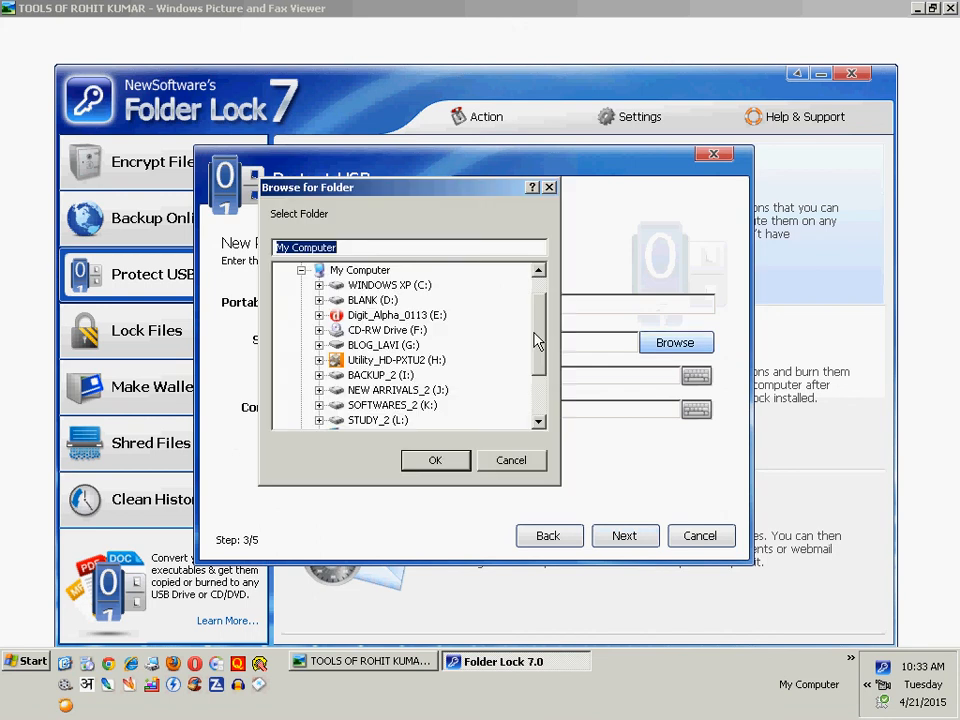
click(513, 460)
click(428, 376)
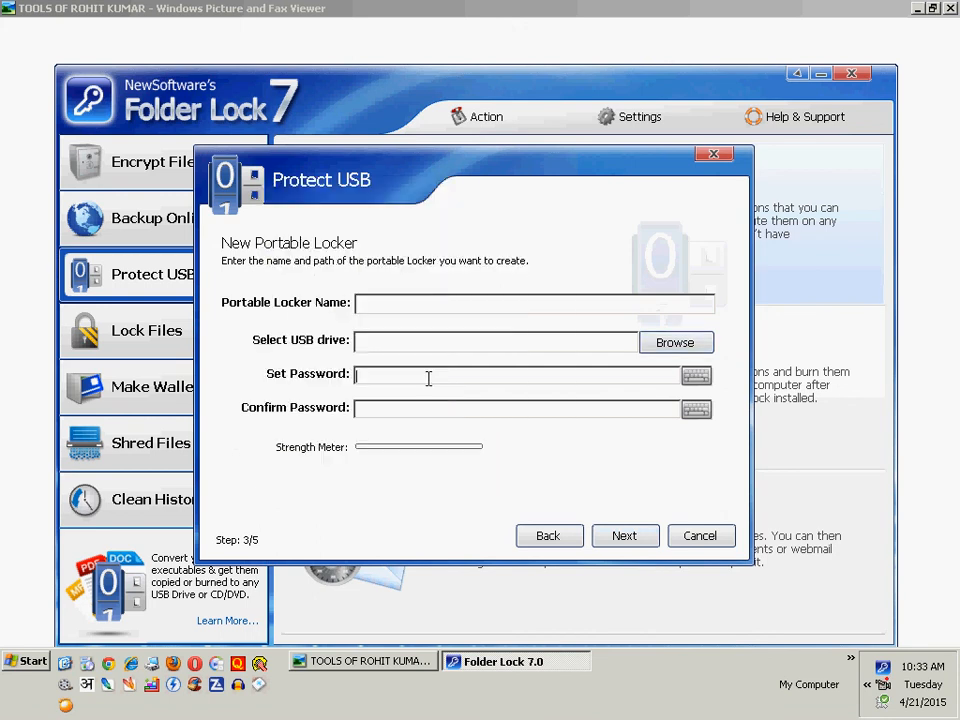
click(624, 536)
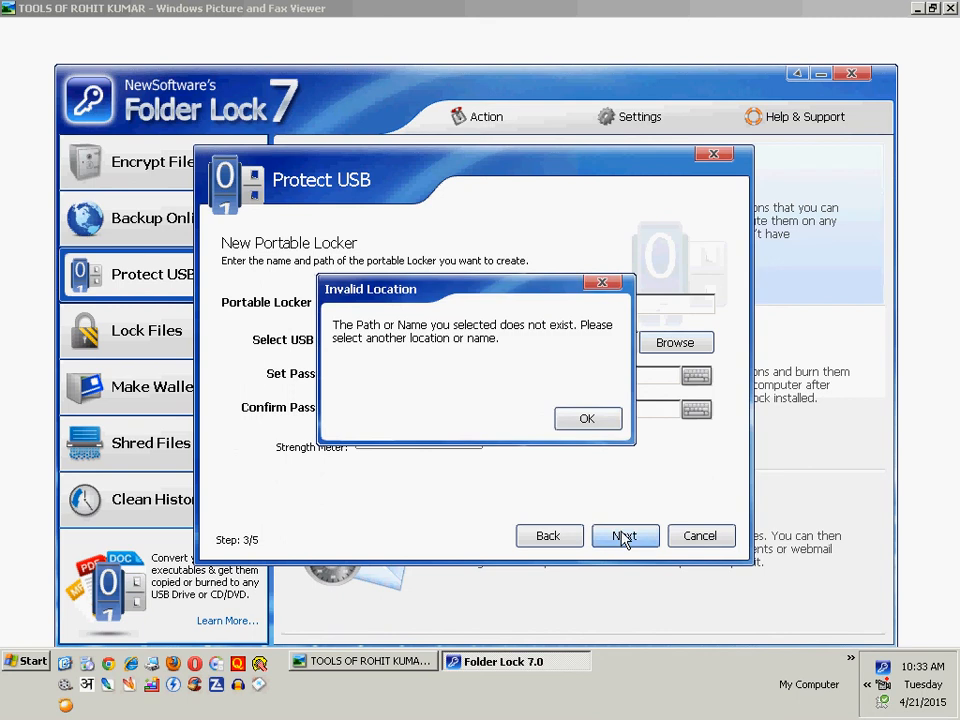
key(Return)
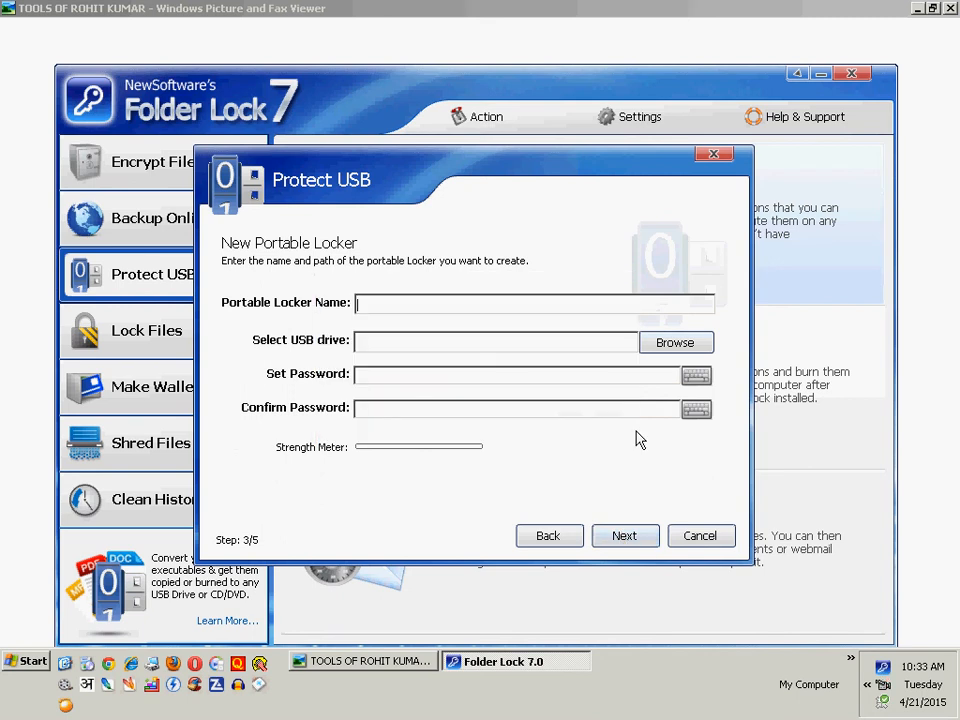
click(700, 537)
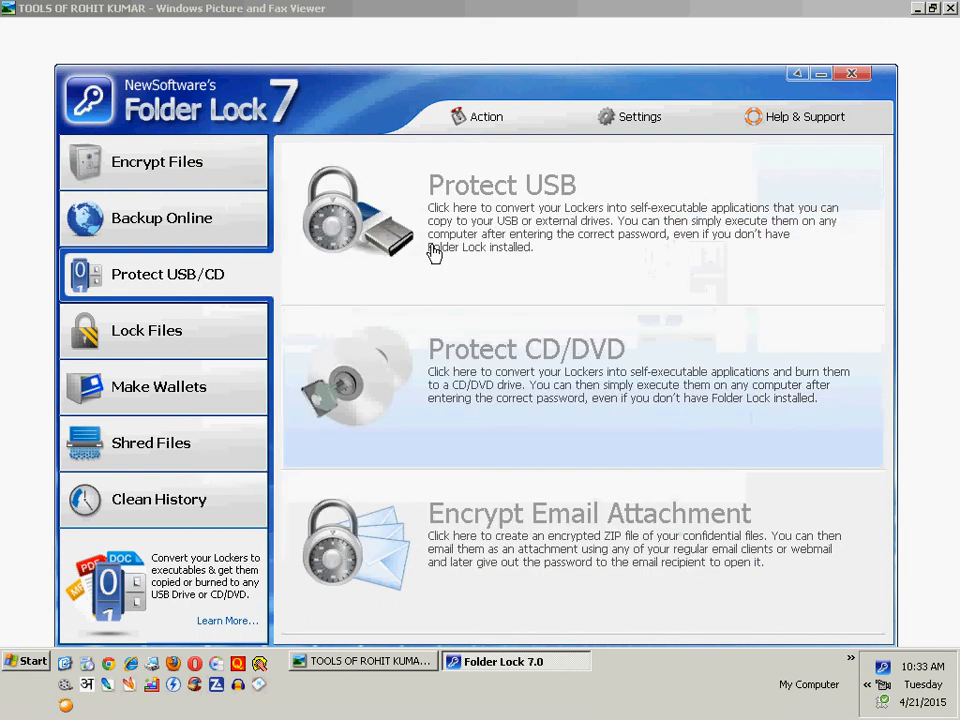
- Open the Protect CD/DVD wizard's Burn Existing Locker page and browse for a locker file without selecting one
click(478, 377)
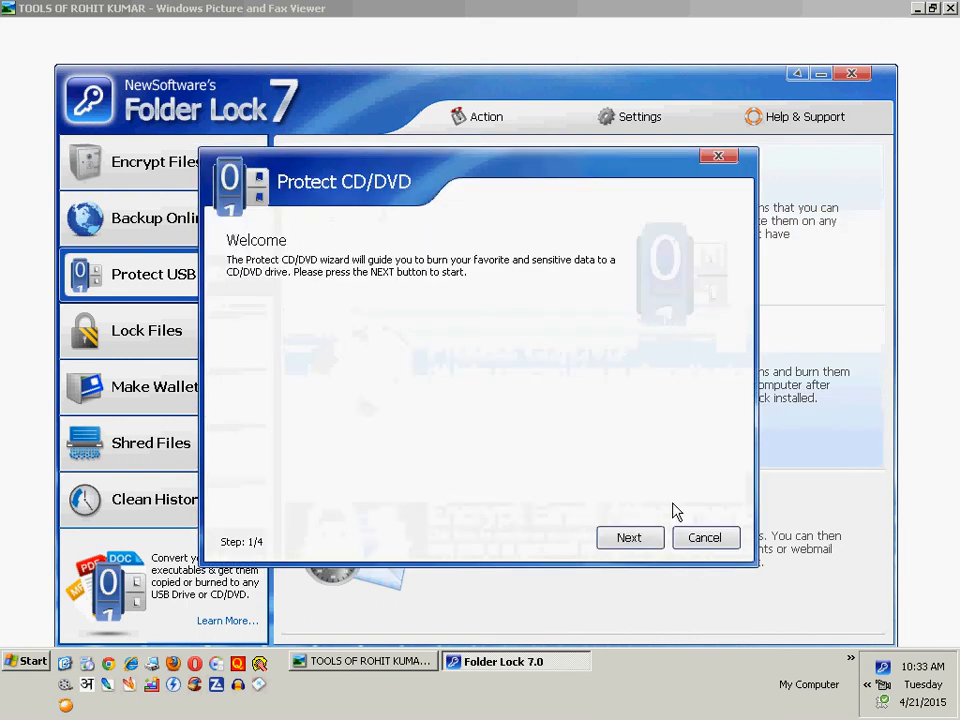
click(630, 537)
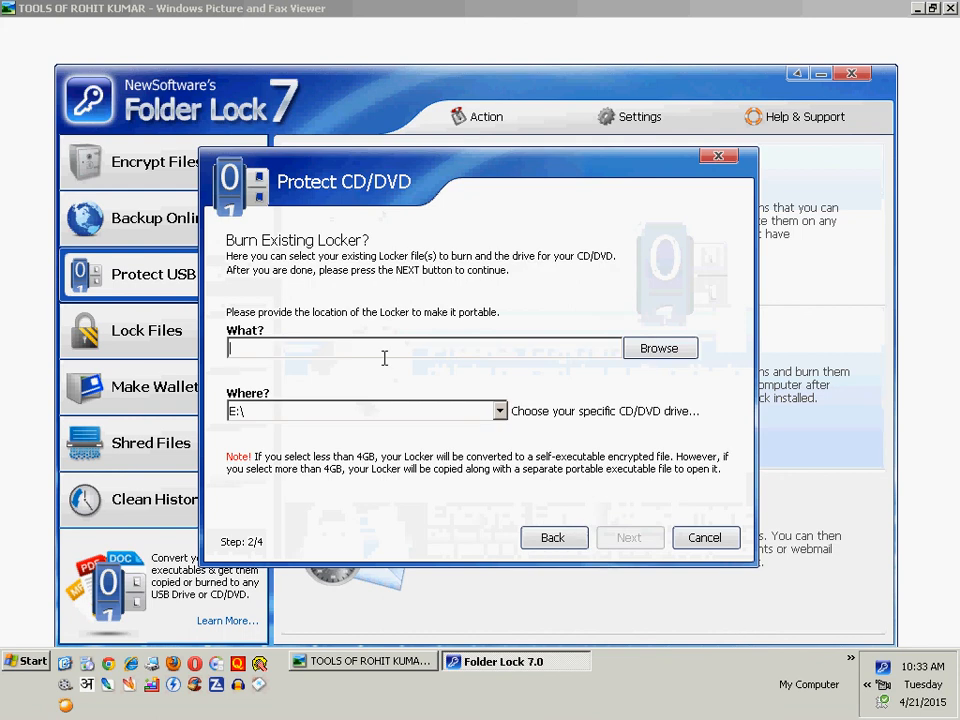
click(659, 348)
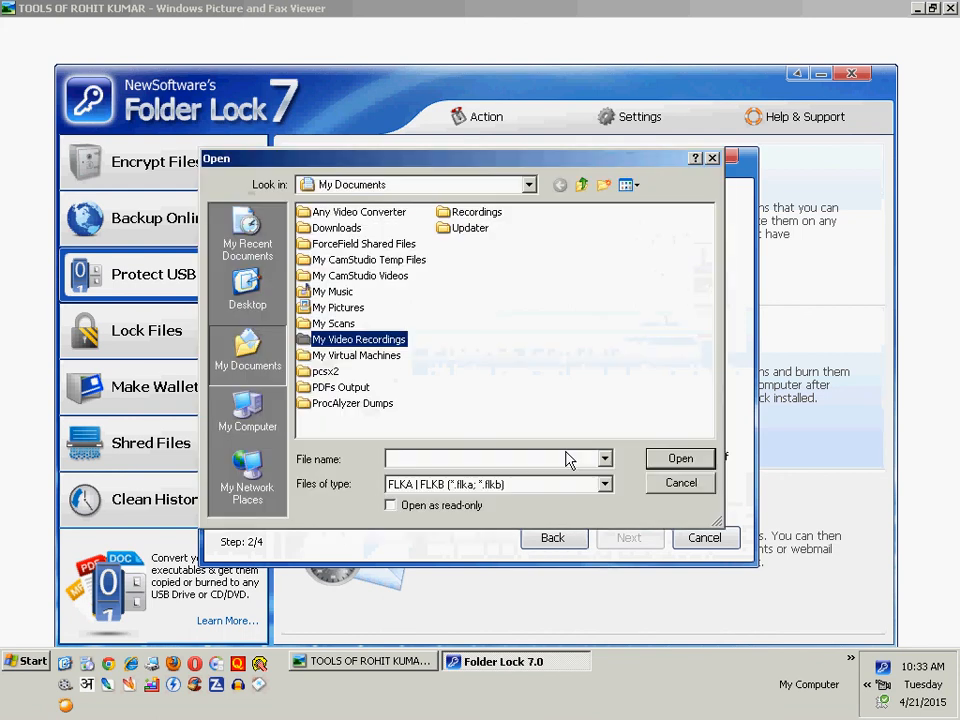
click(680, 458)
key(Escape)
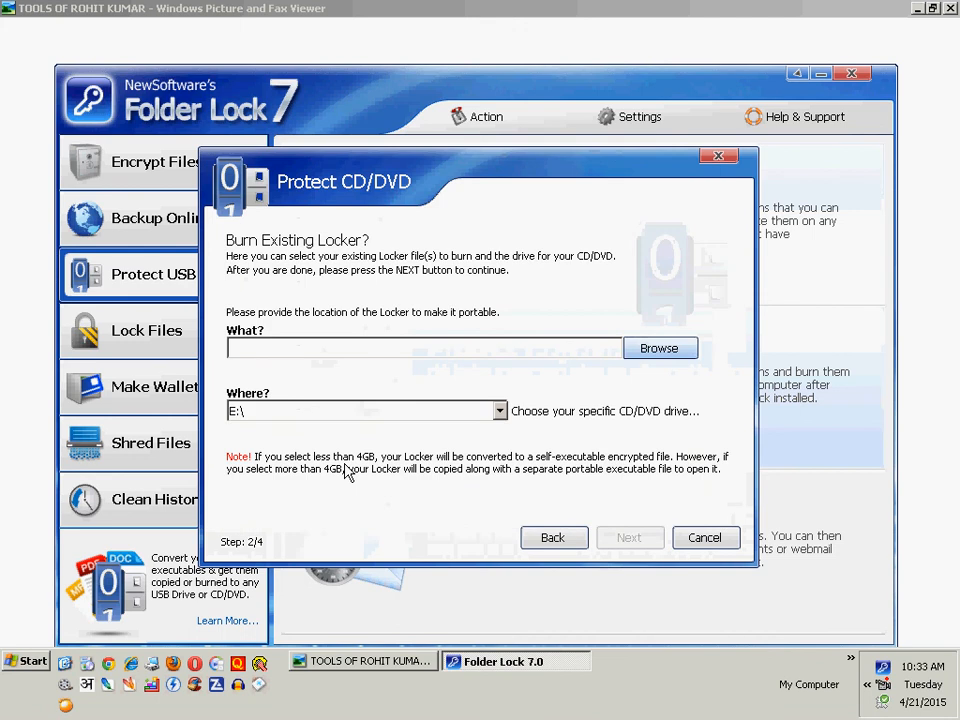
- Choose F:\ as the CD/DVD drive for burning the existing locker, and cancel the Protect CD/DVD wizard
click(318, 418)
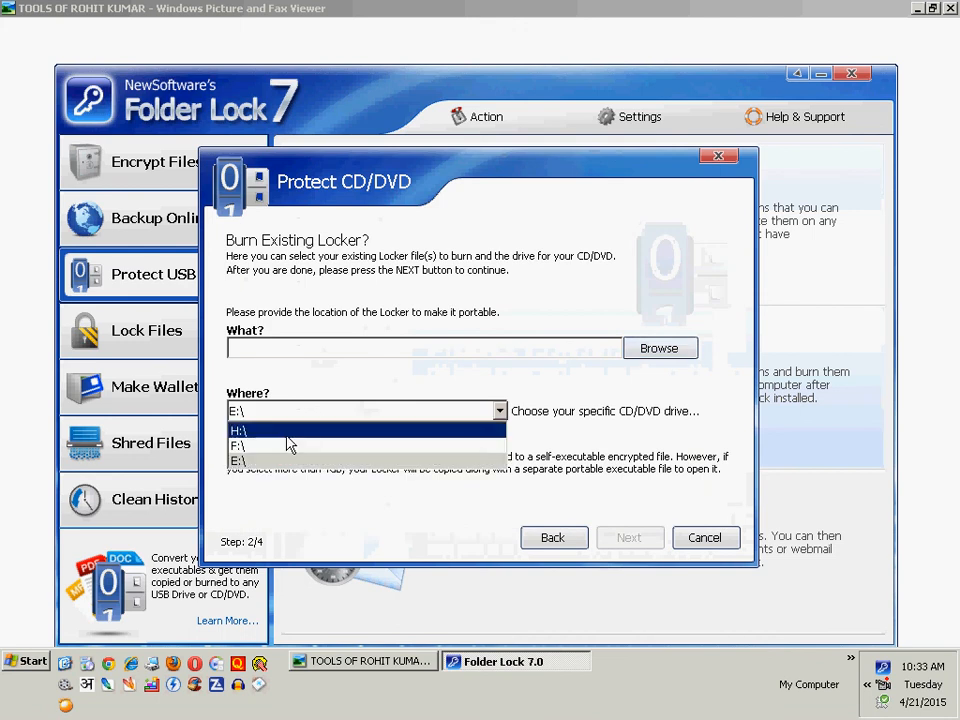
click(284, 447)
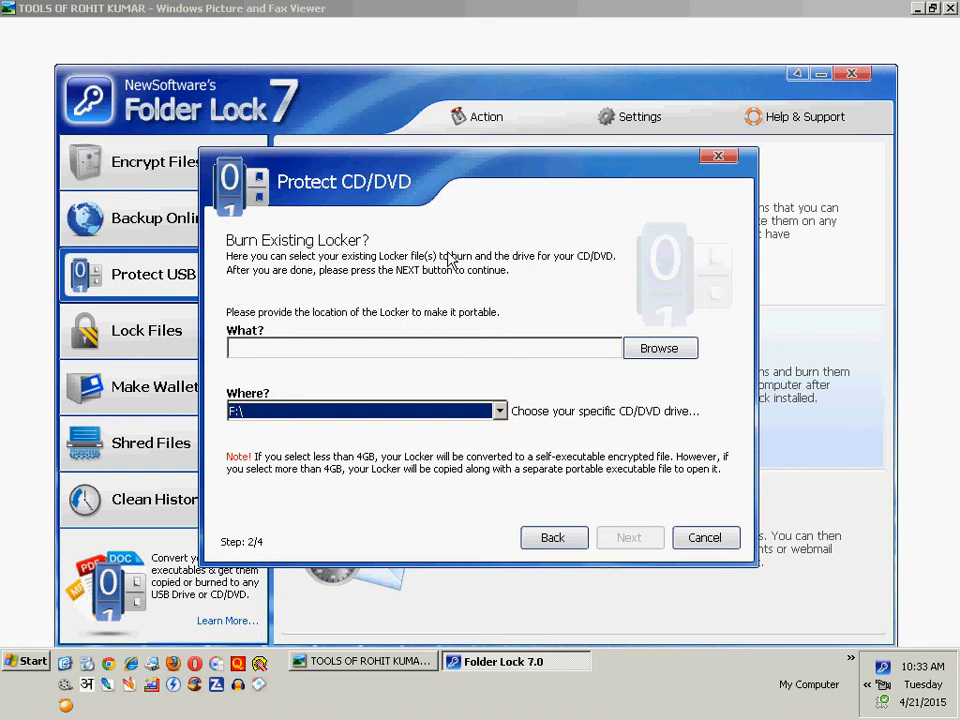
click(705, 540)
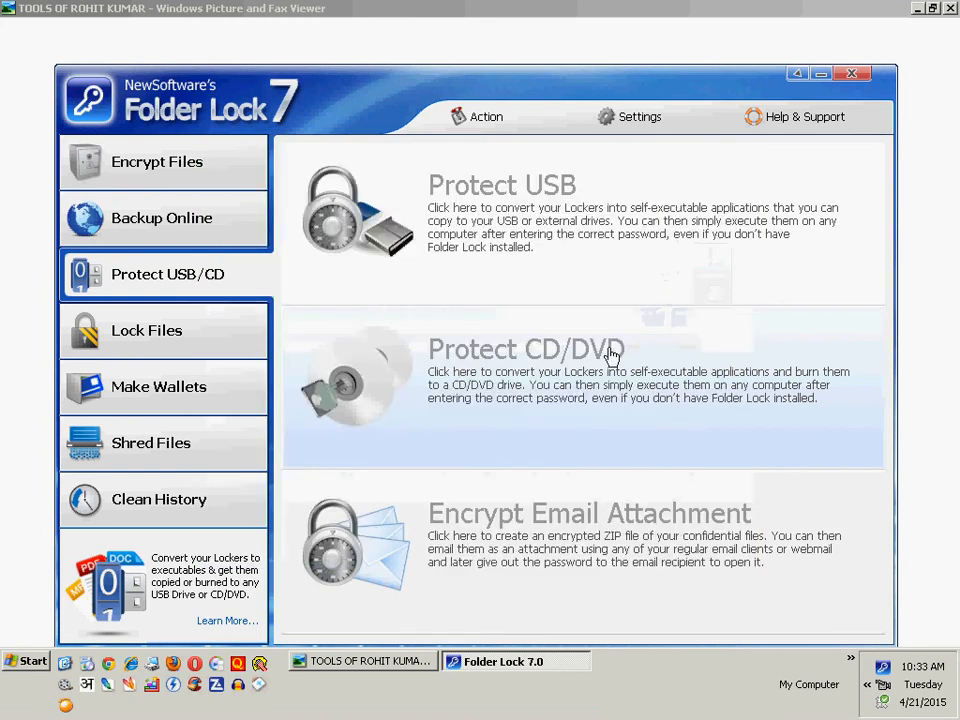
- Start the Encrypt Email Attachment wizard, add the Intel folder from the C: drive, and continue to the ZIP name and password page
click(565, 561)
click(628, 539)
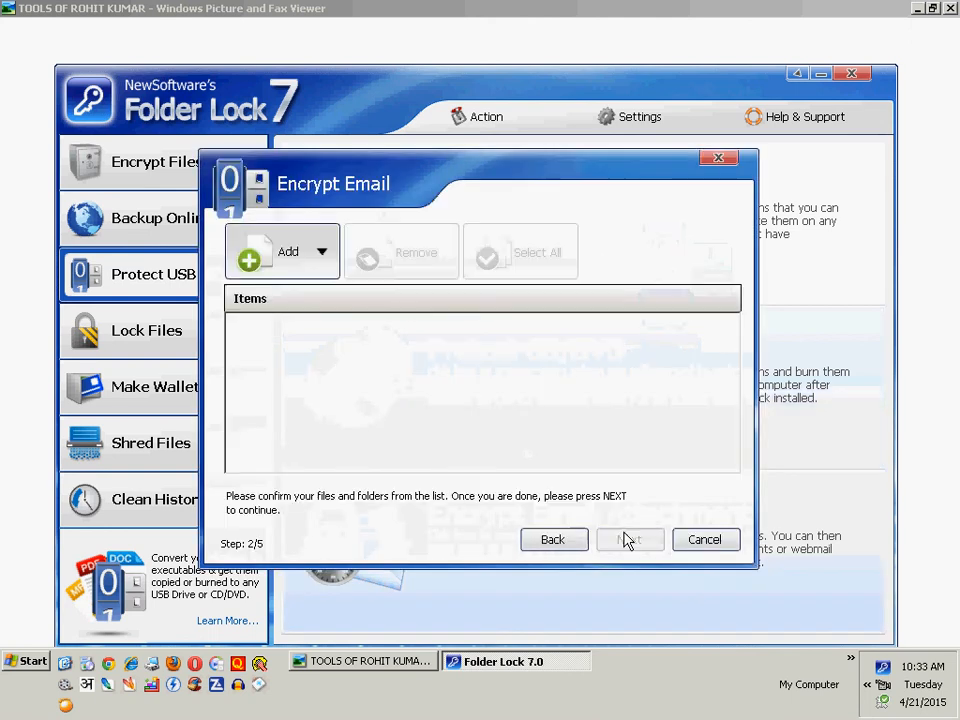
click(287, 264)
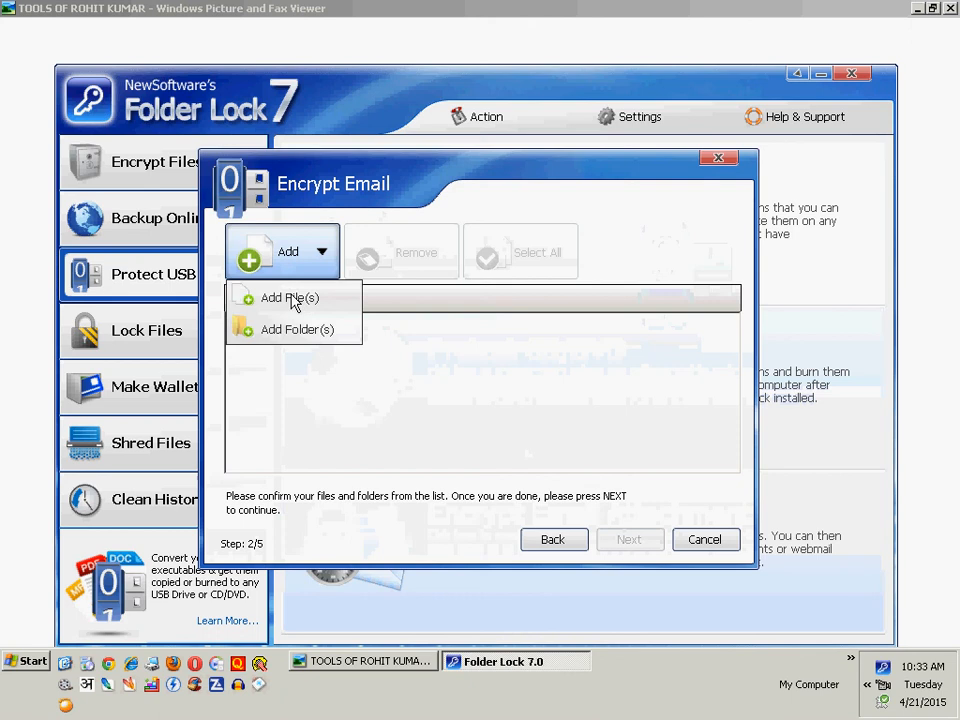
click(285, 326)
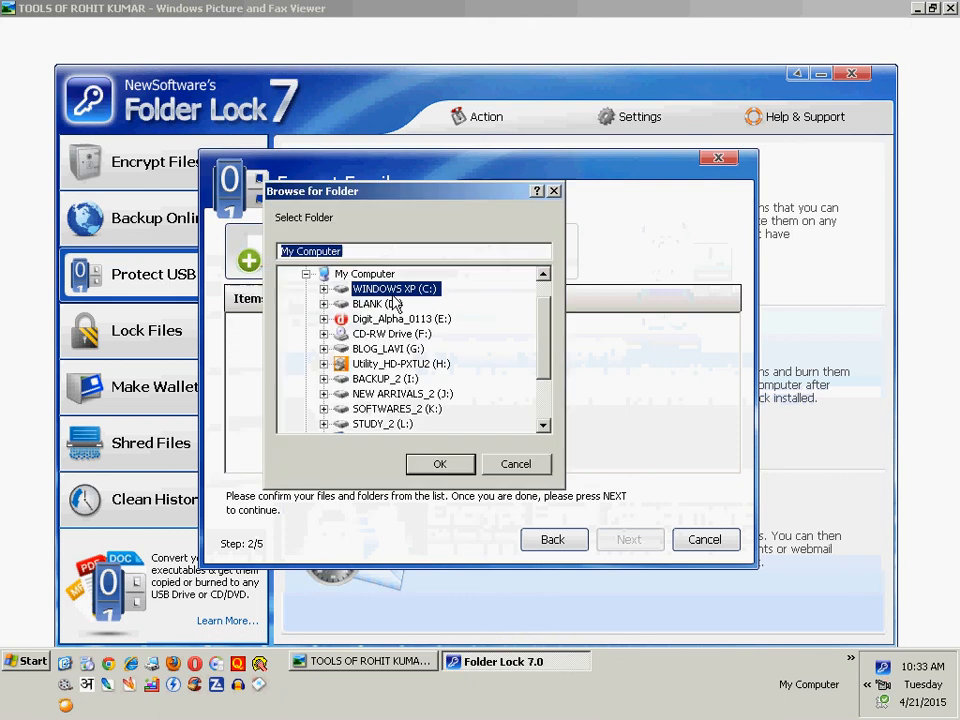
click(381, 318)
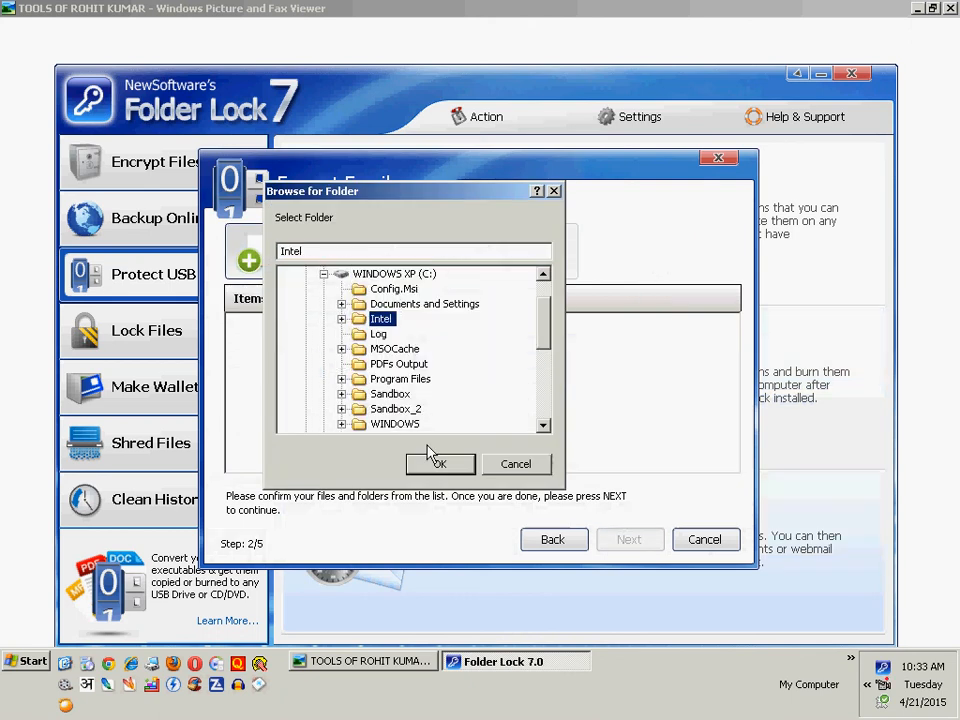
click(430, 458)
click(630, 540)
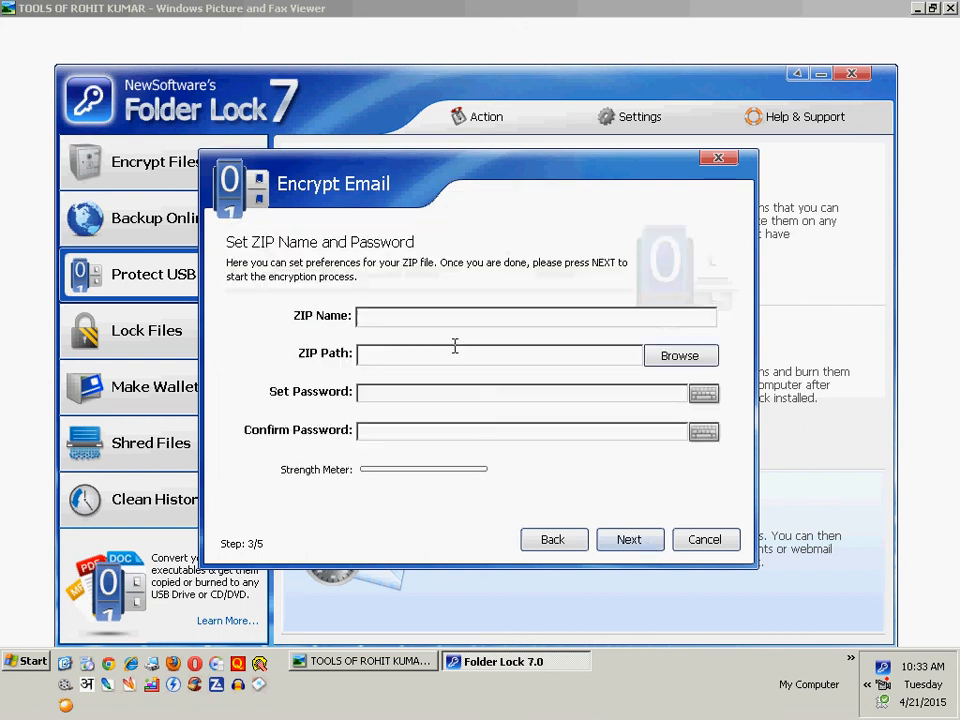
- Look over the ZIP name, path and password fields, browse for a ZIP path without choosing one, and cancel the Encrypt Email wizard
key(Tab)
click(668, 360)
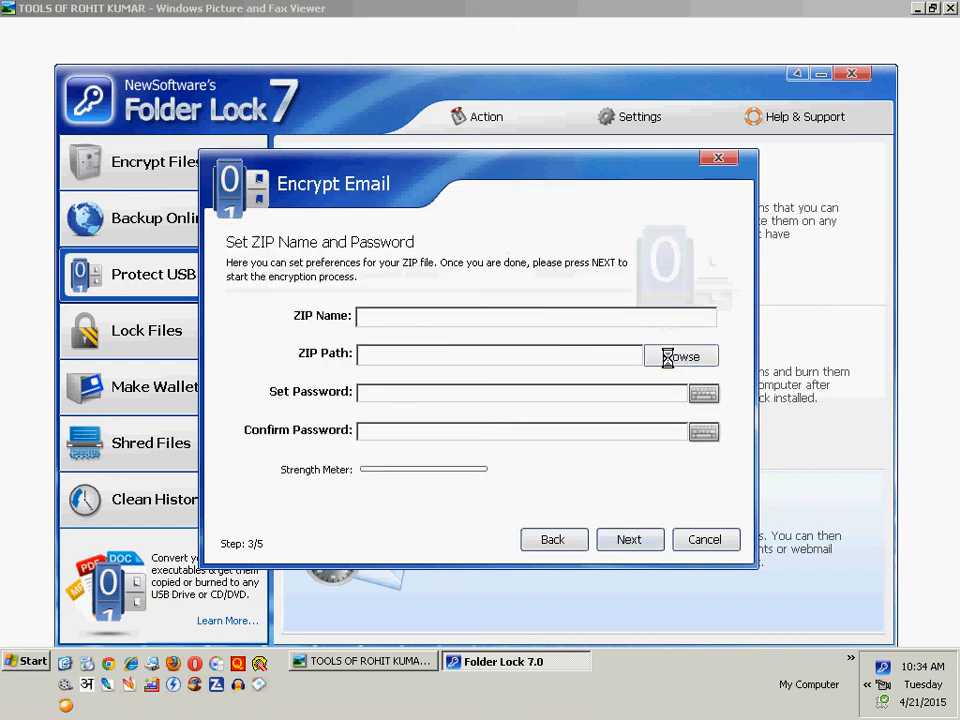
click(516, 464)
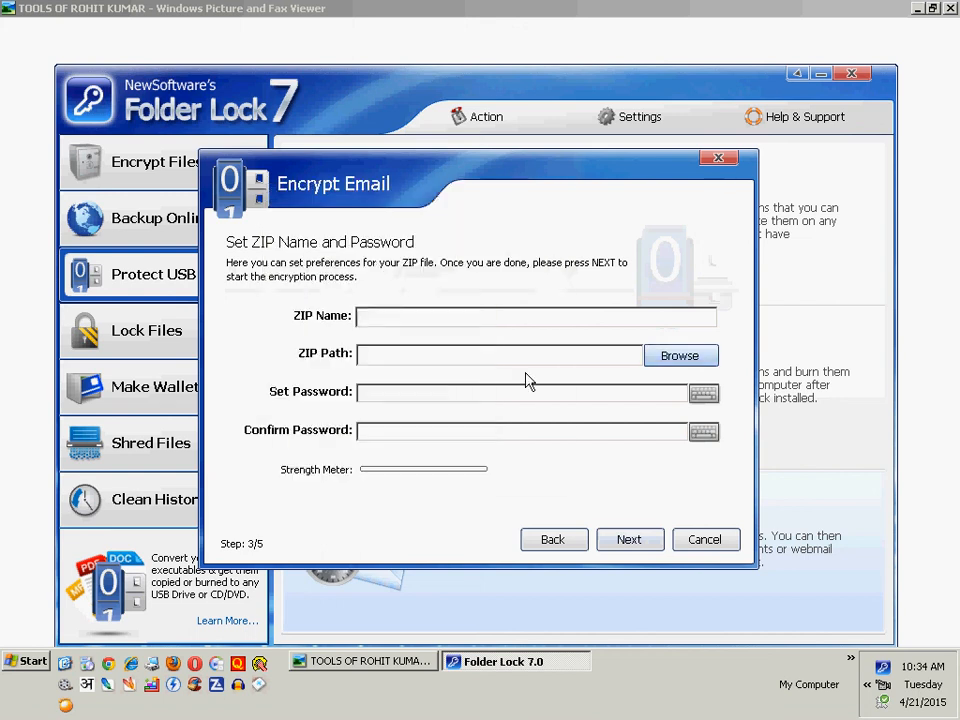
click(398, 395)
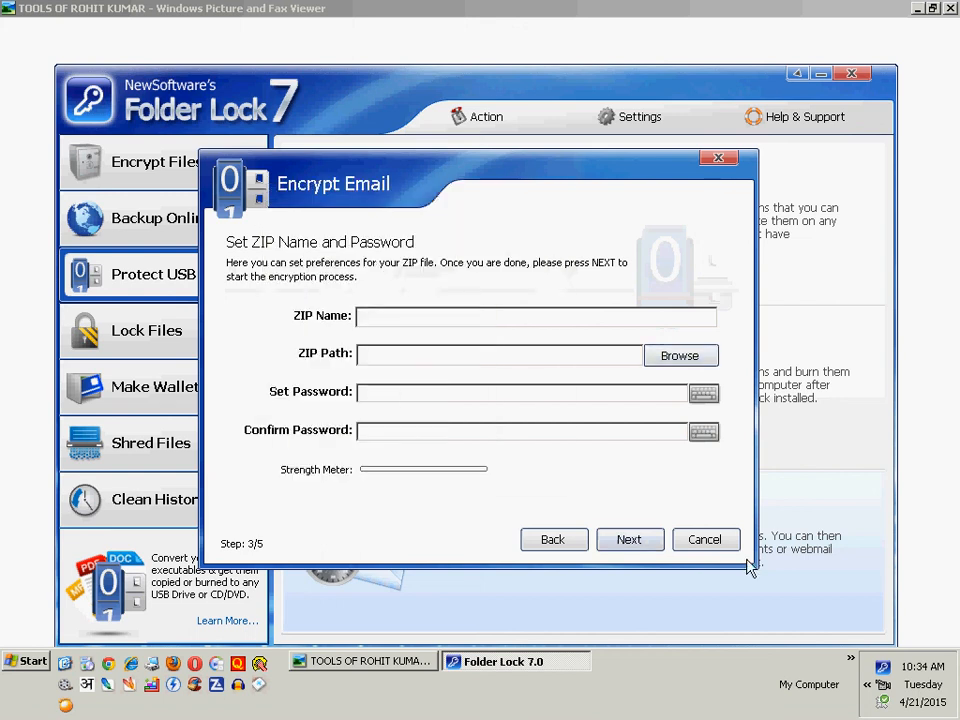
click(712, 541)
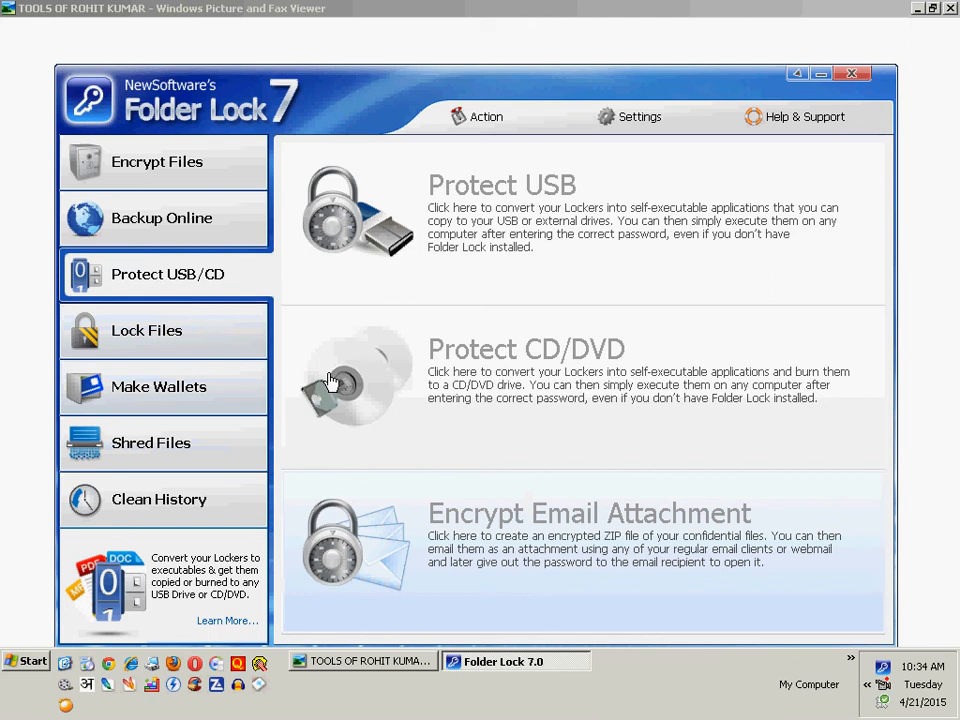
- Examine the Lock Files page, comparing the Set Locking Password option with the Enter Master Password option
click(197, 345)
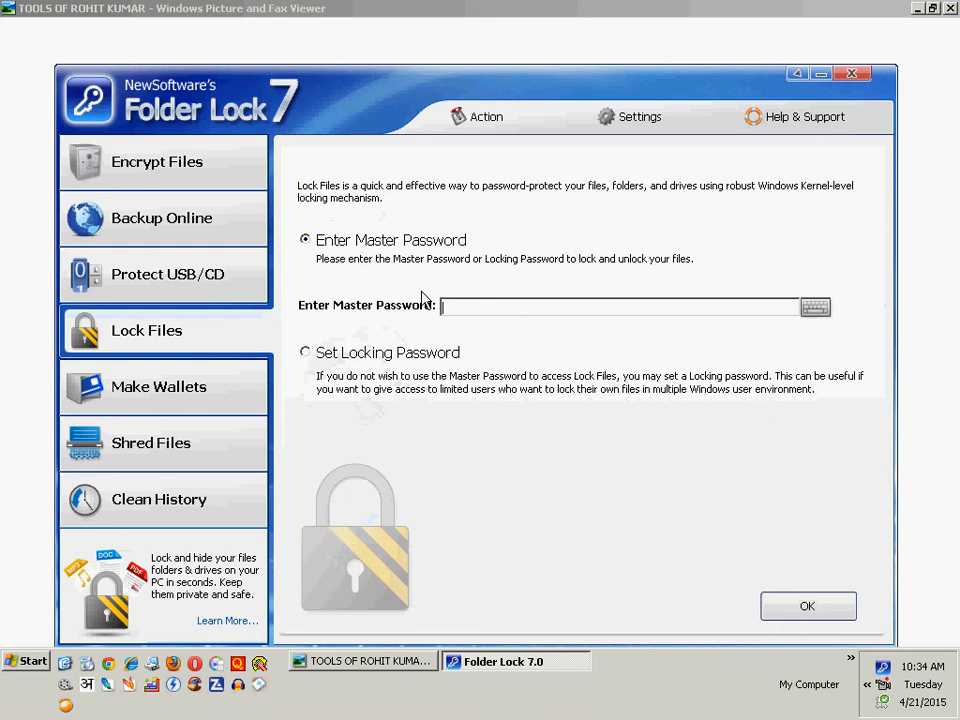
click(316, 356)
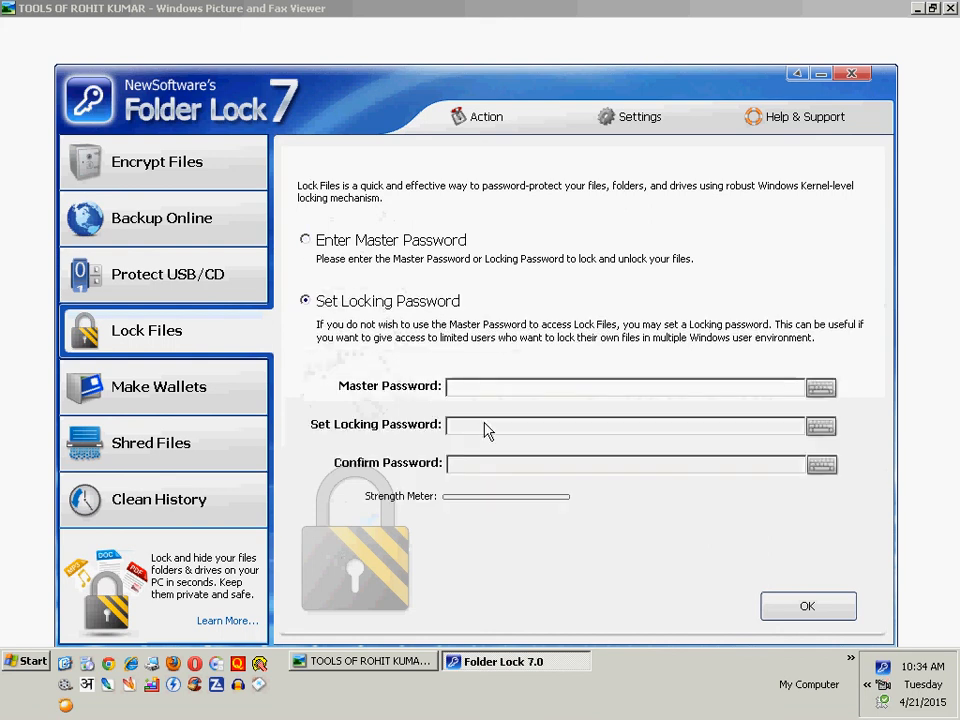
click(525, 393)
click(303, 242)
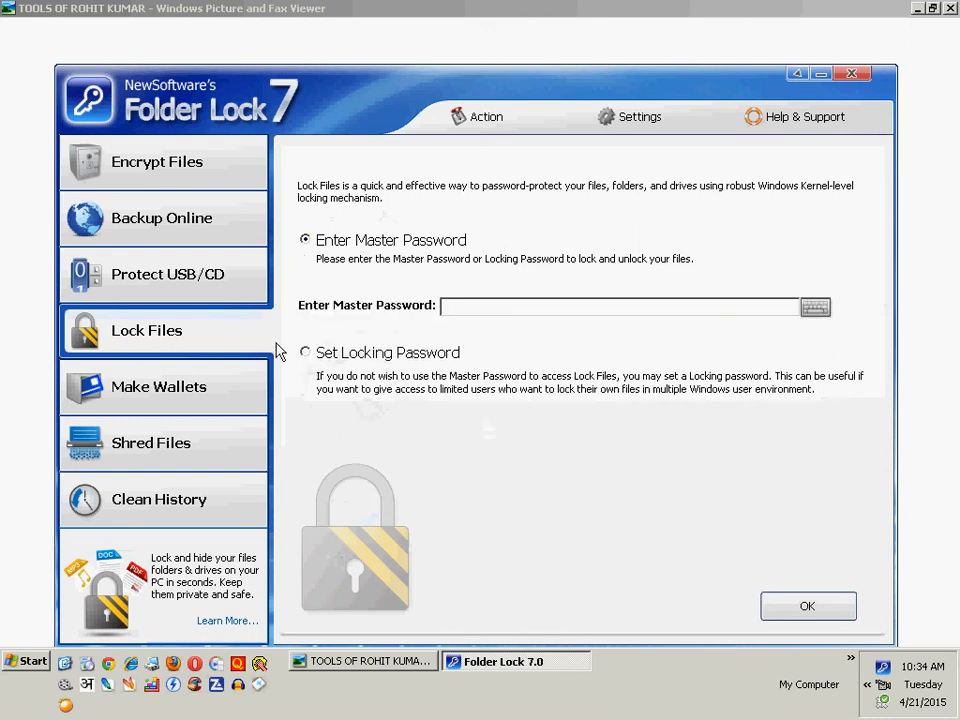
- Start creating a wallet named Wallet01 in My Documents, view its password page, and cancel the Create Wallet wizard
click(170, 398)
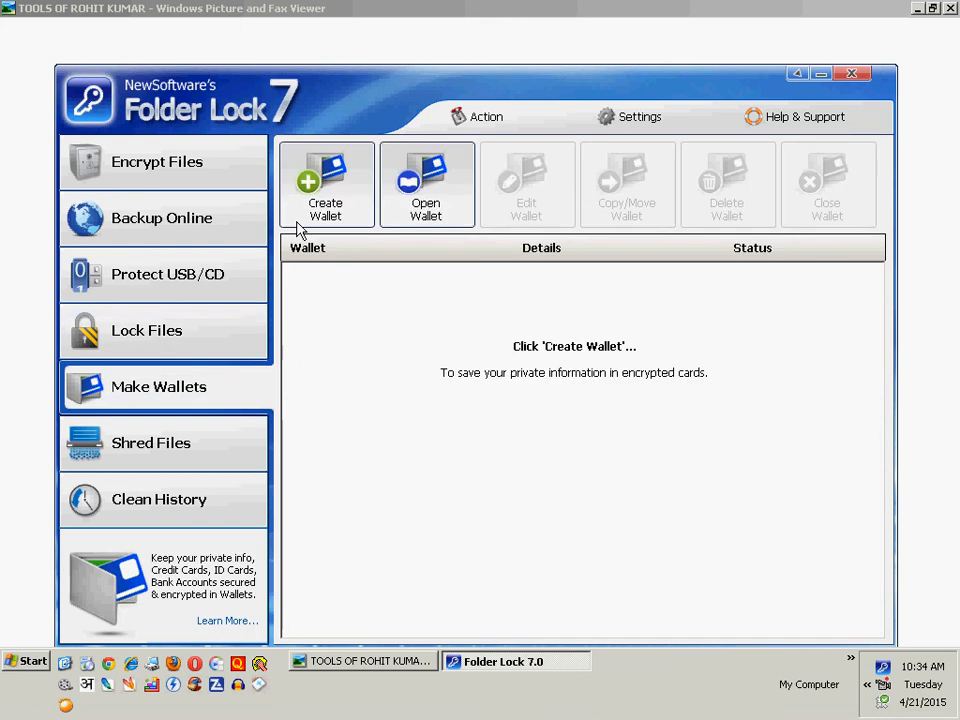
click(320, 195)
click(328, 180)
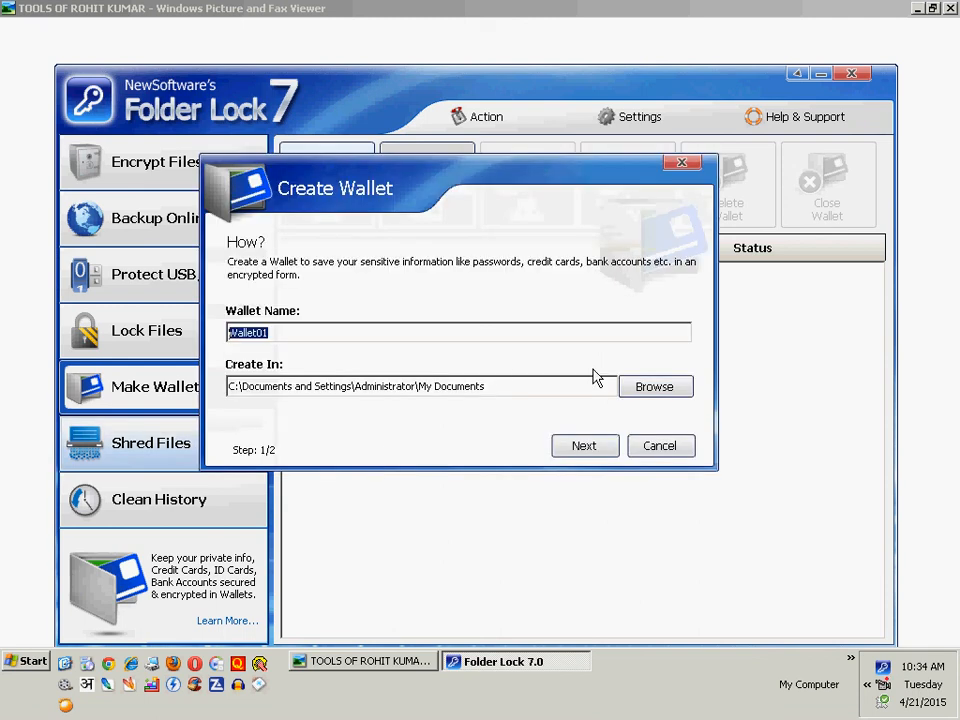
click(520, 334)
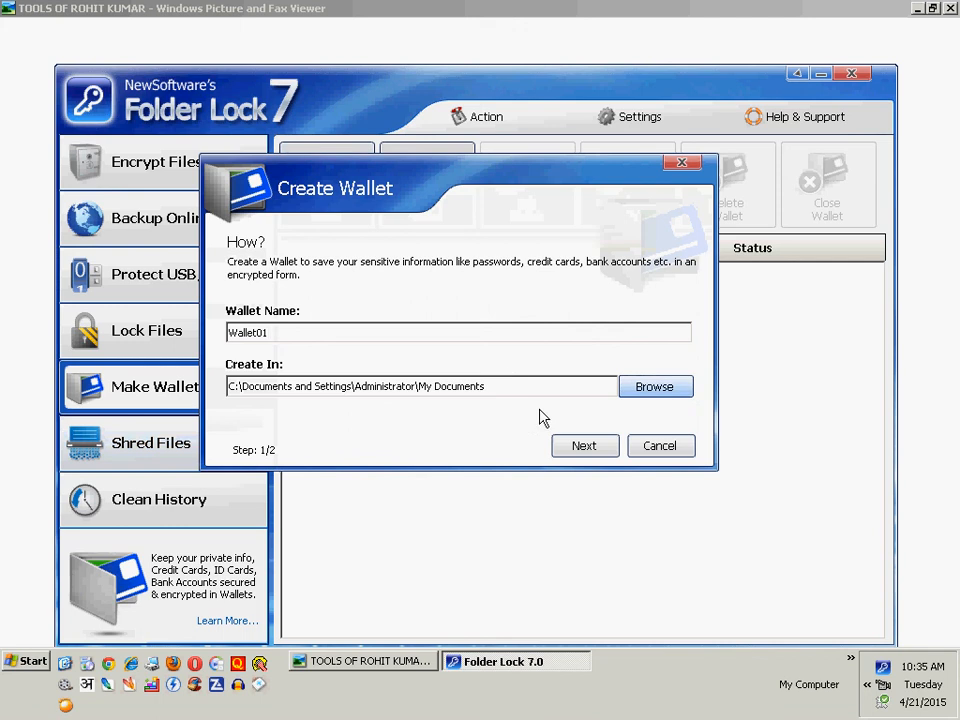
click(598, 446)
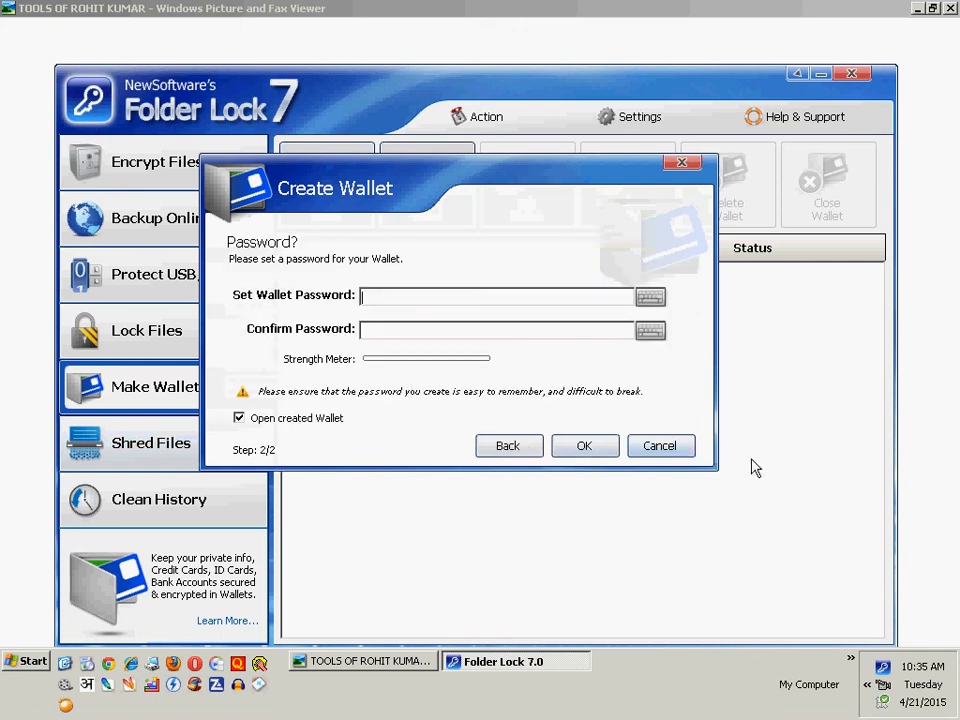
click(661, 446)
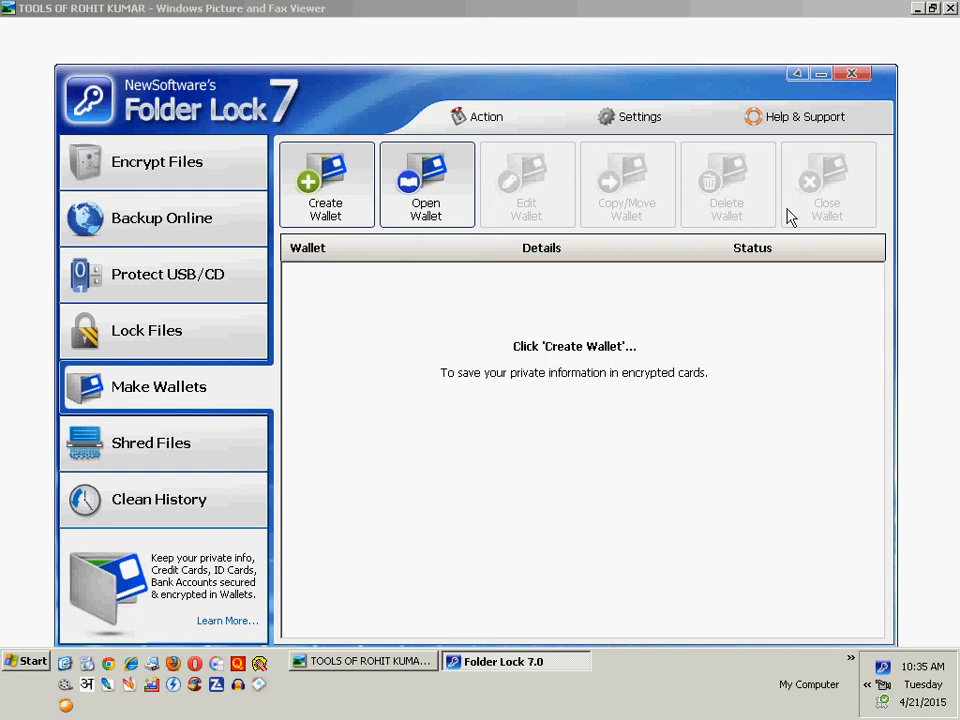
- Look at the Shred Files page and its options for adding files, folders and drives, without adding any item
click(167, 470)
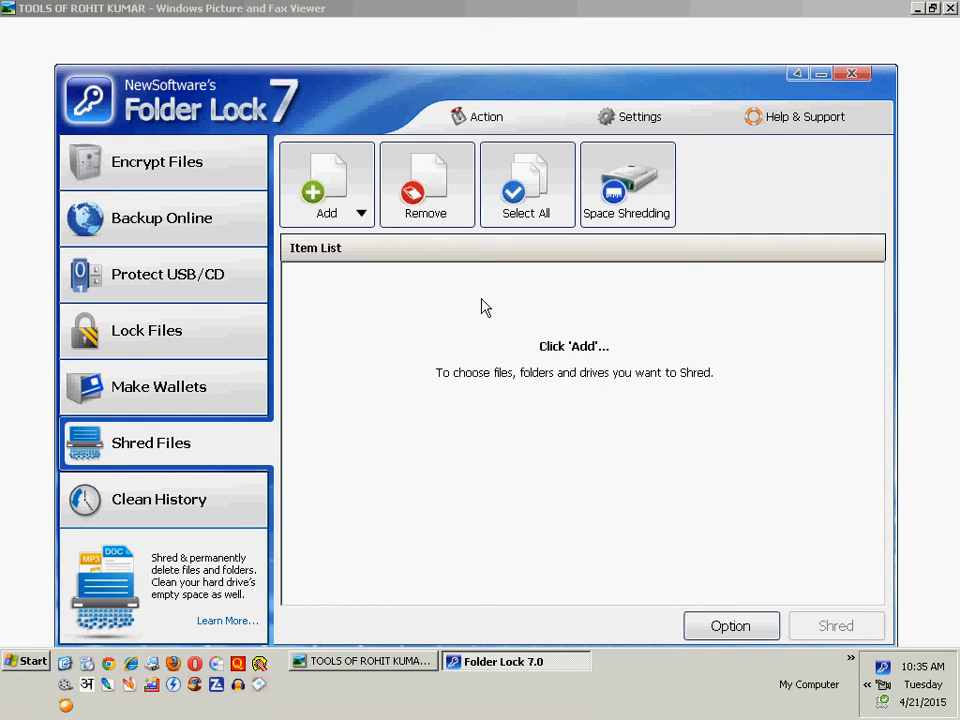
click(352, 212)
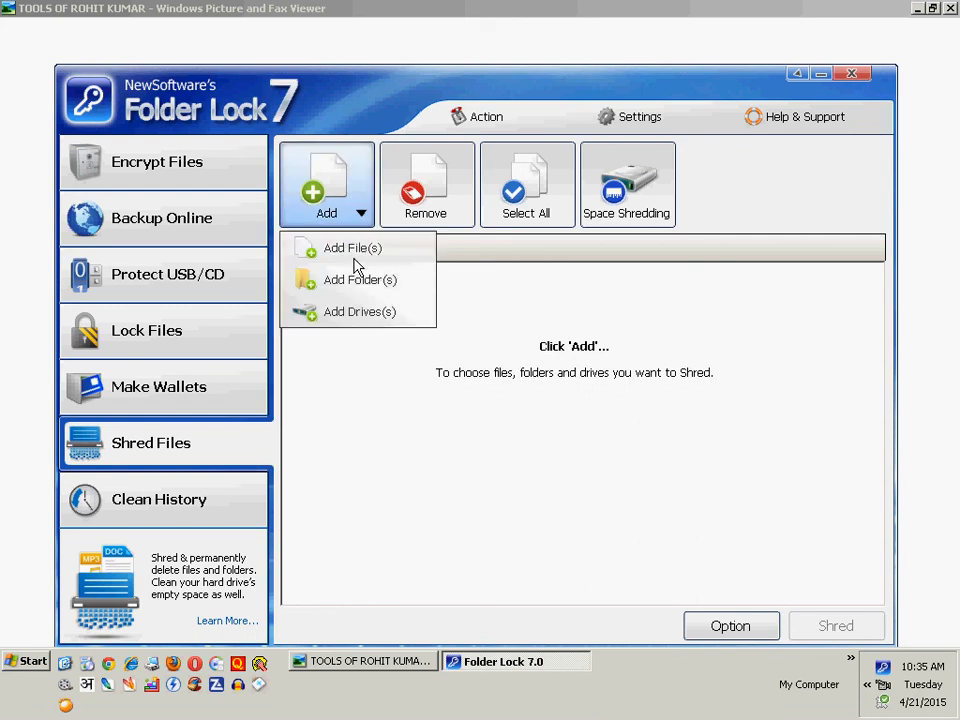
click(427, 241)
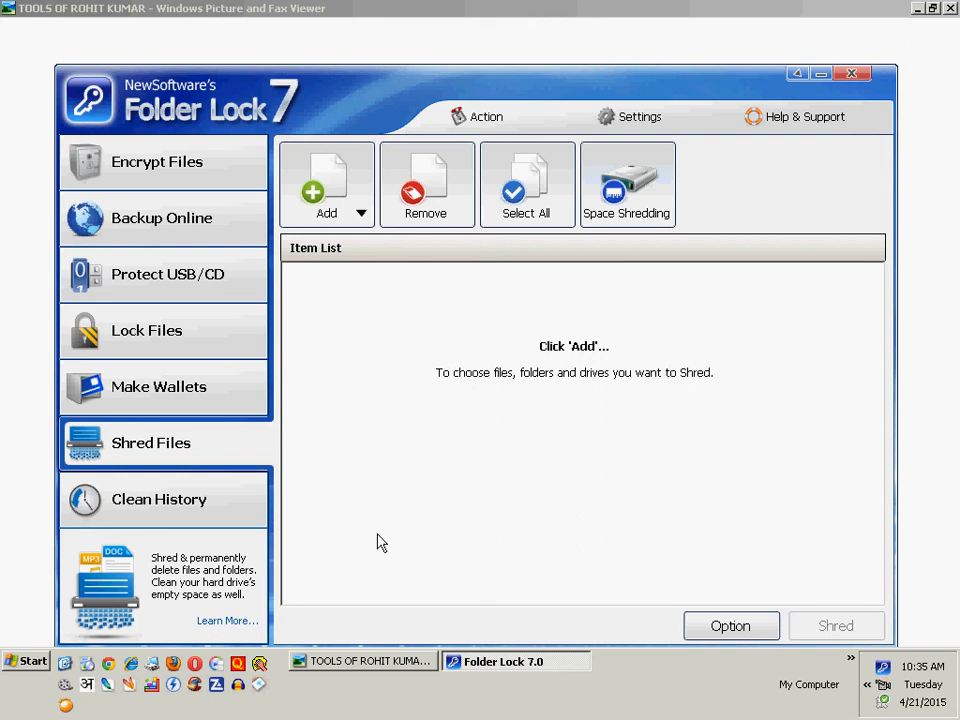
- Clean the history with all Windows, Windows Programs and Start Menu elements selected
click(122, 498)
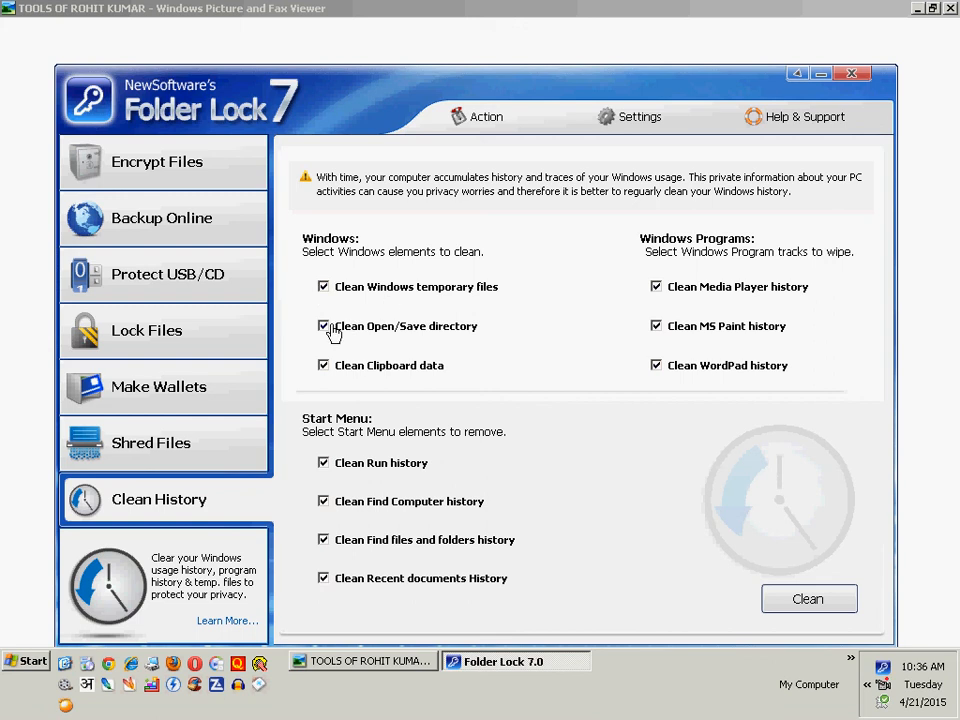
click(807, 590)
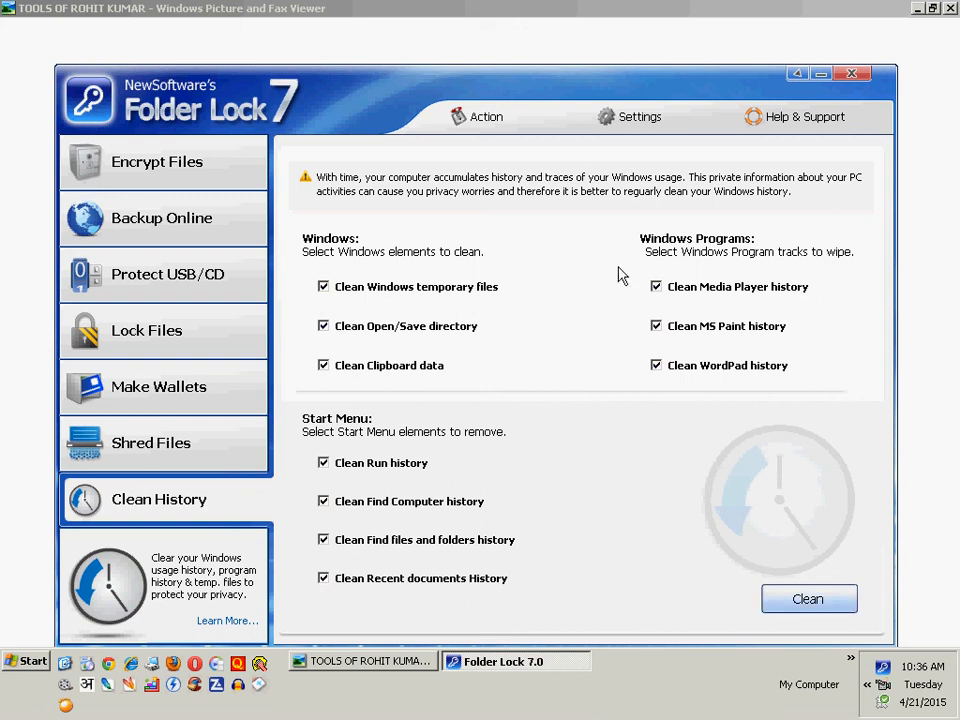